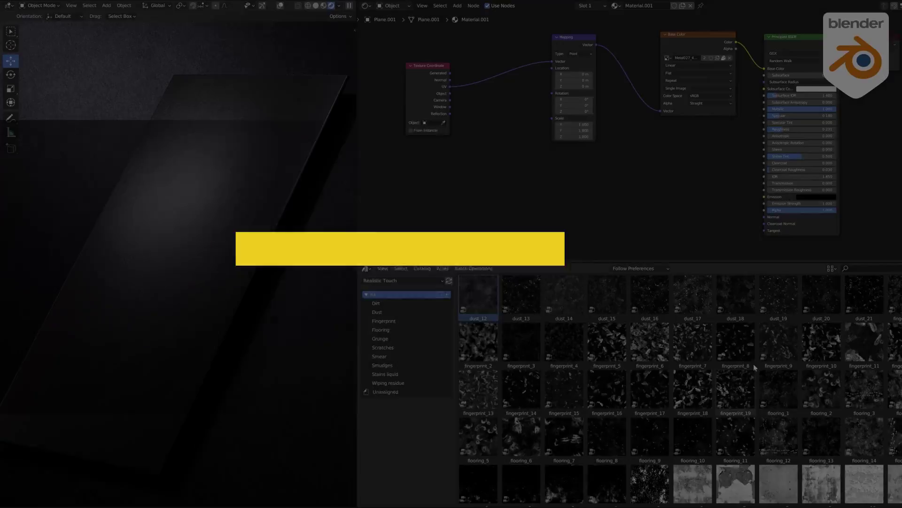
- Browse the surface imperfection textures in the Realistic Touch asset library, from dirt and dust to fingerprints, flooring and grunge
drag(764, 360, 678, 167)
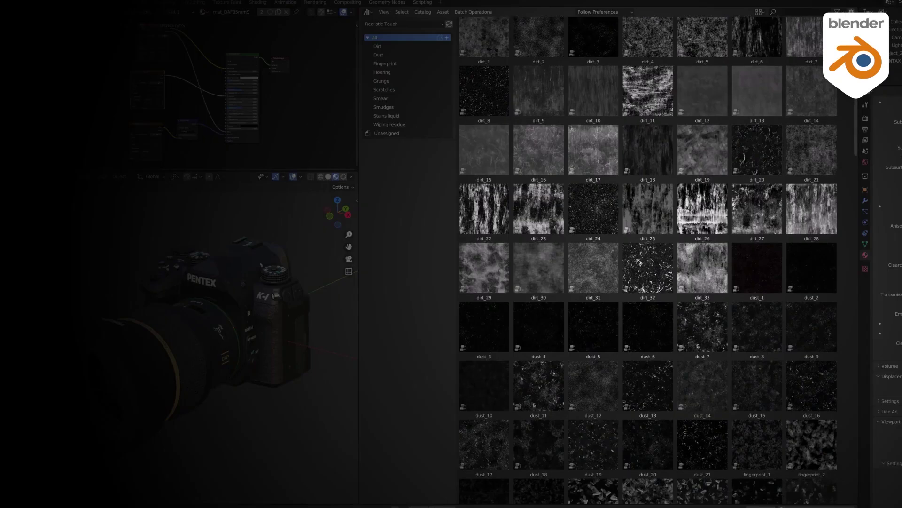
scroll(858, 141, down, 10)
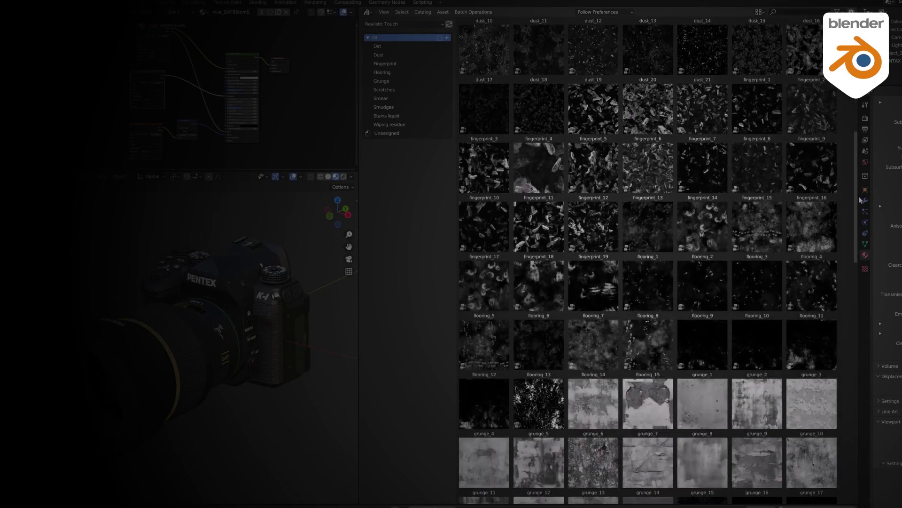
scroll(867, 264, down, 10)
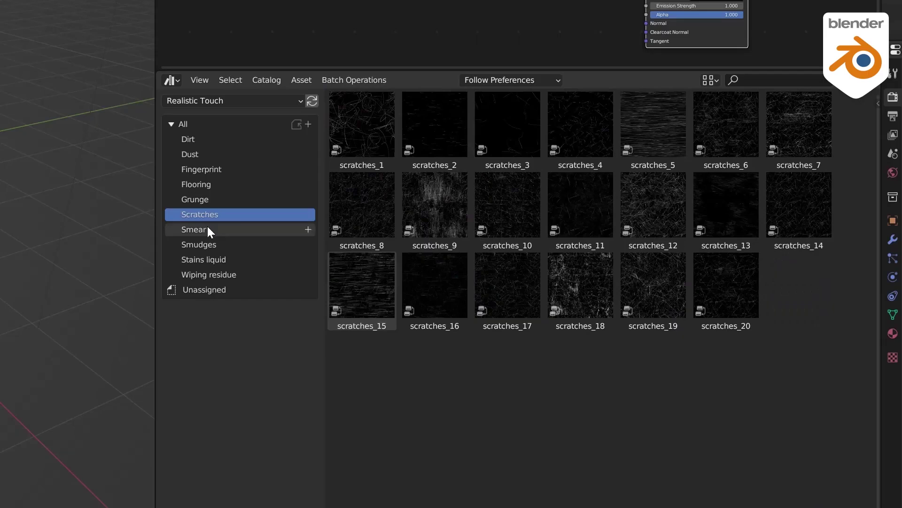
- Place the smudges_9 asset from the Smudges catalog among the cube's material nodes, beside the Principled BSDF
click(207, 228)
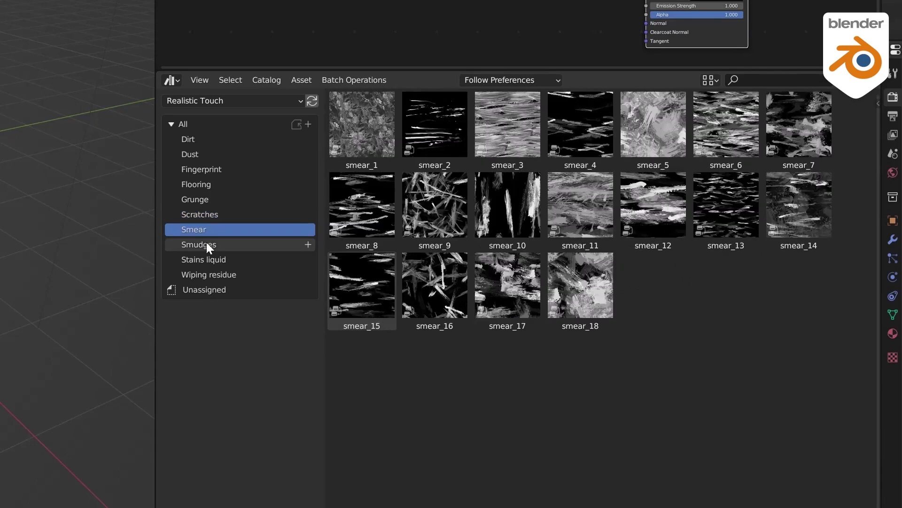
click(211, 259)
click(213, 242)
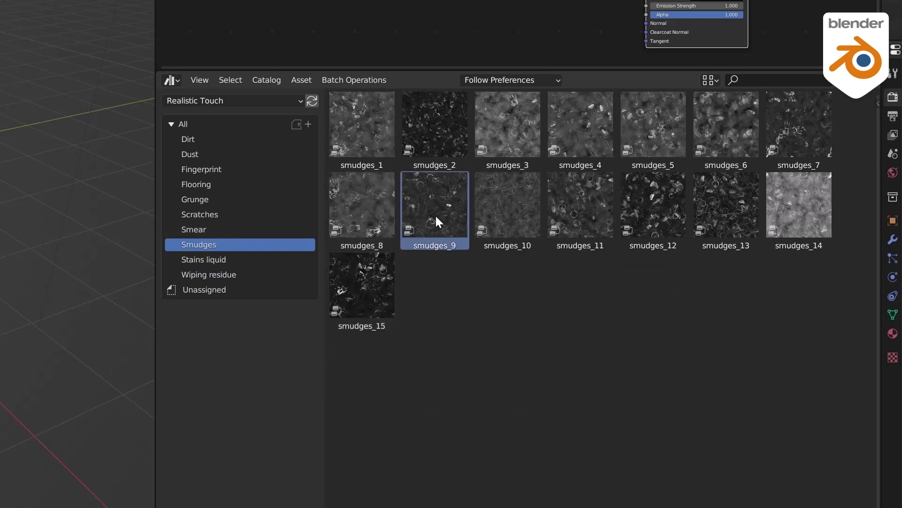
mouse_move(435, 214)
mouse_down()
mouse_move(403, 131)
mouse_move(399, 193)
mouse_up()
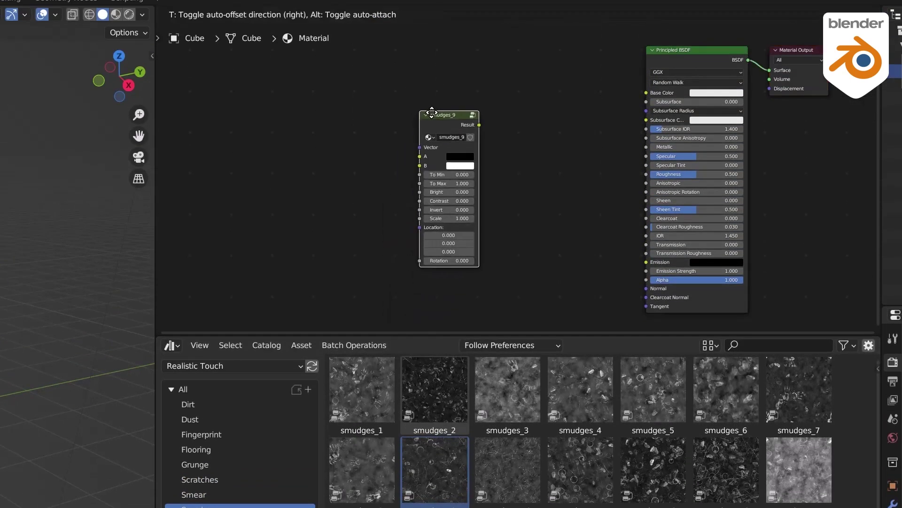
click(434, 114)
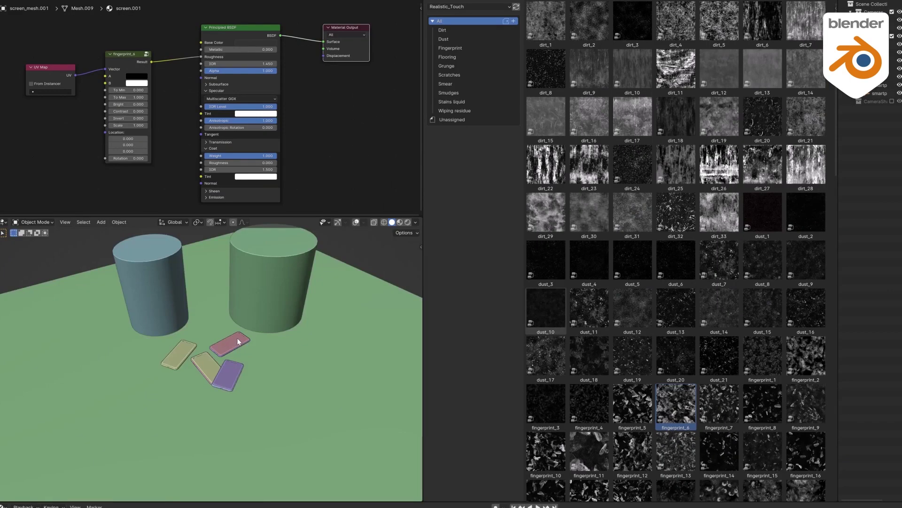
- Show the smartphone screen up close with Rendered viewport shading
middle_drag(236, 337, 208, 348)
scroll(208, 348, up, 5)
key(z)
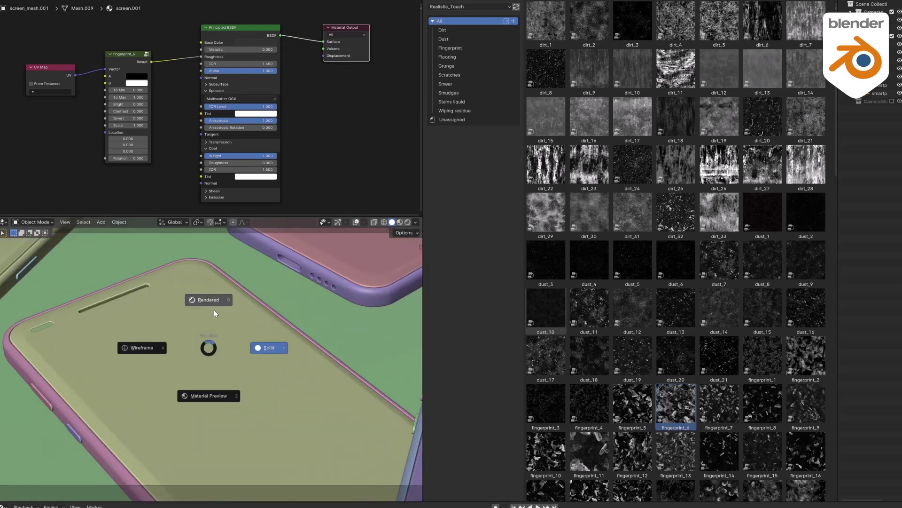
click(214, 309)
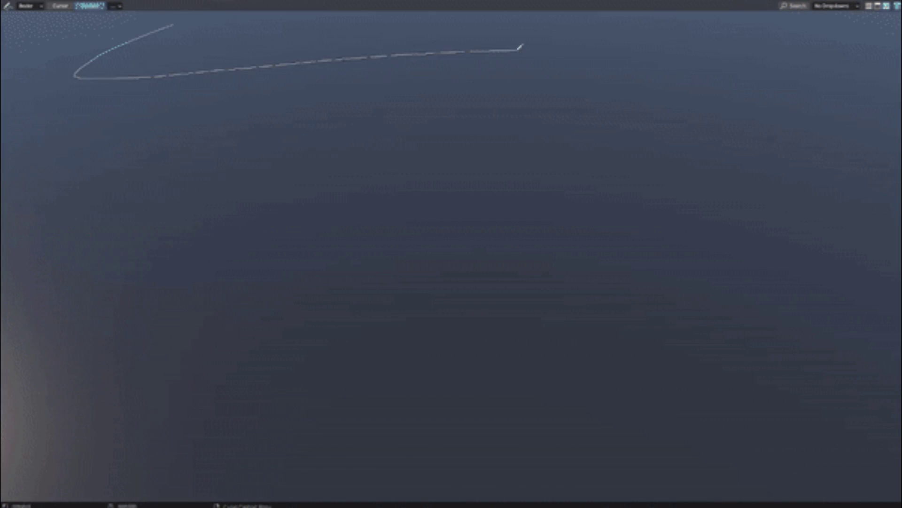
- Draw winding freehand scatter curves across the plane's surface with the Flora Paint scatter tool
drag(528, 342, 529, 341)
drag(94, 26, 496, 68)
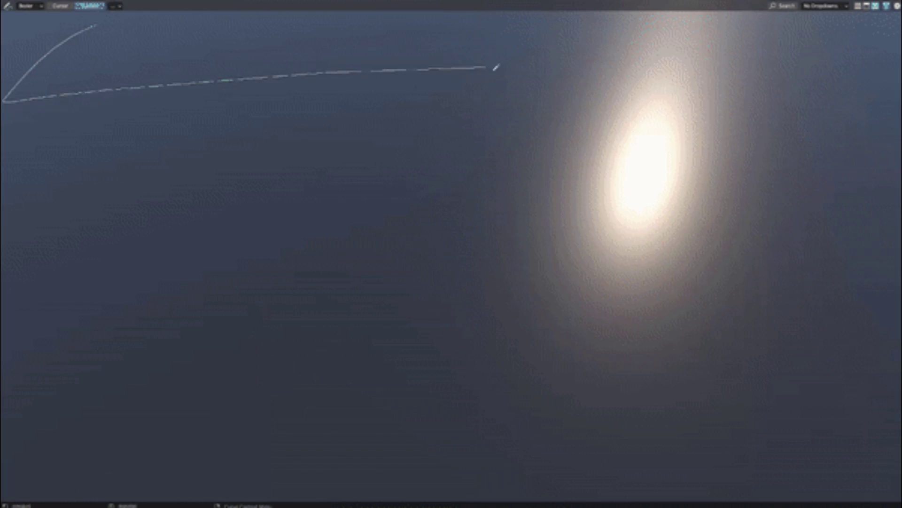
drag(677, 500, 676, 501)
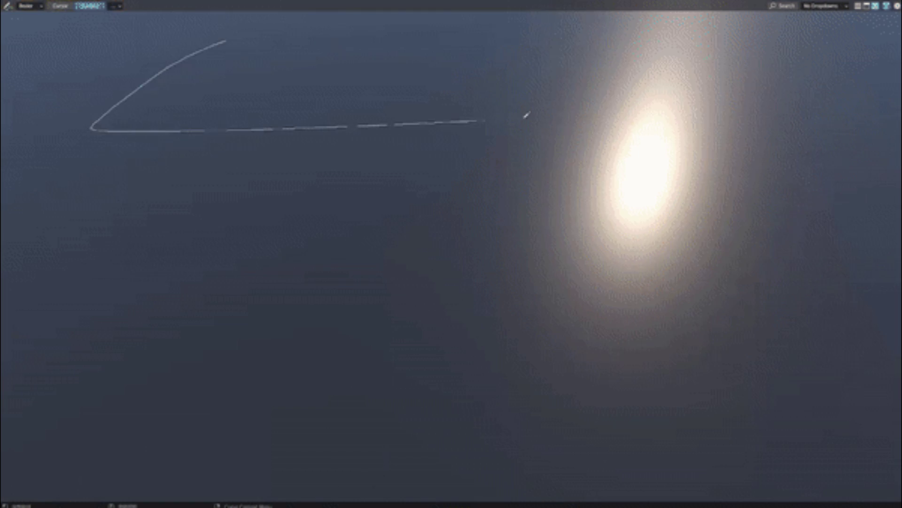
drag(527, 115, 870, 488)
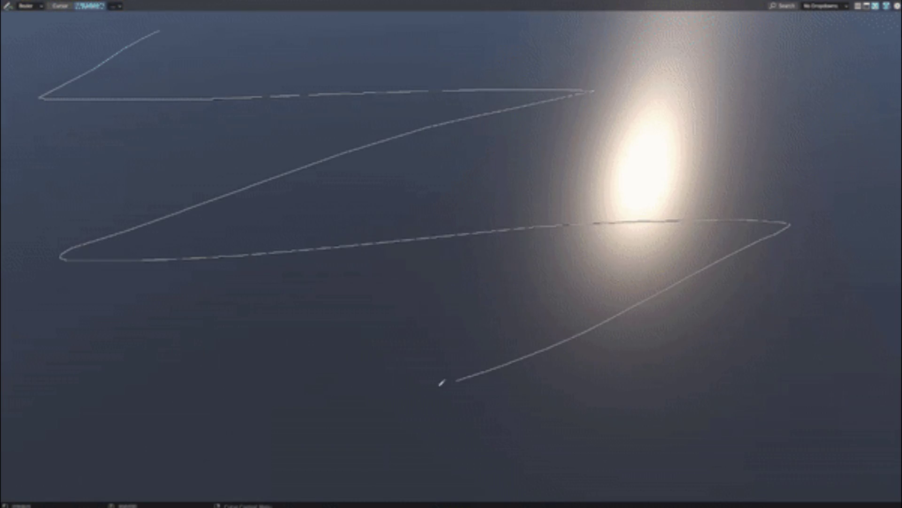
drag(441, 381, 441, 381)
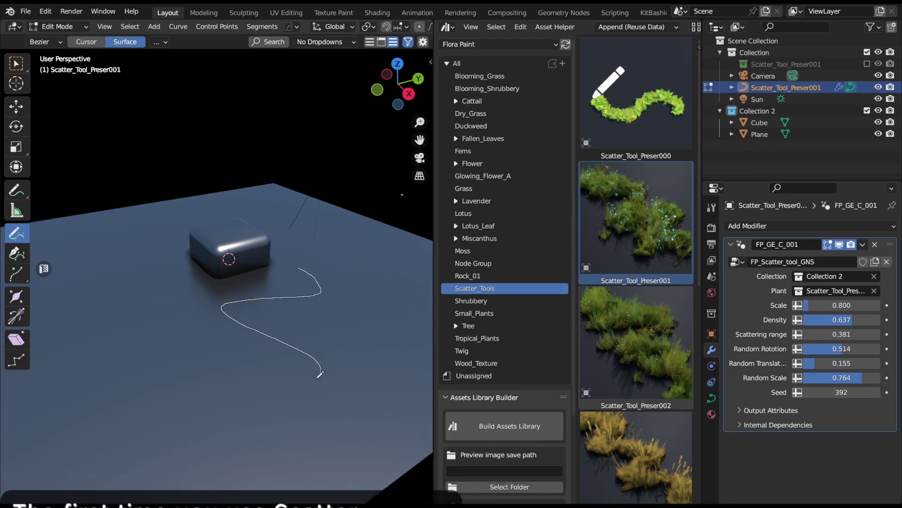
drag(320, 374, 132, 396)
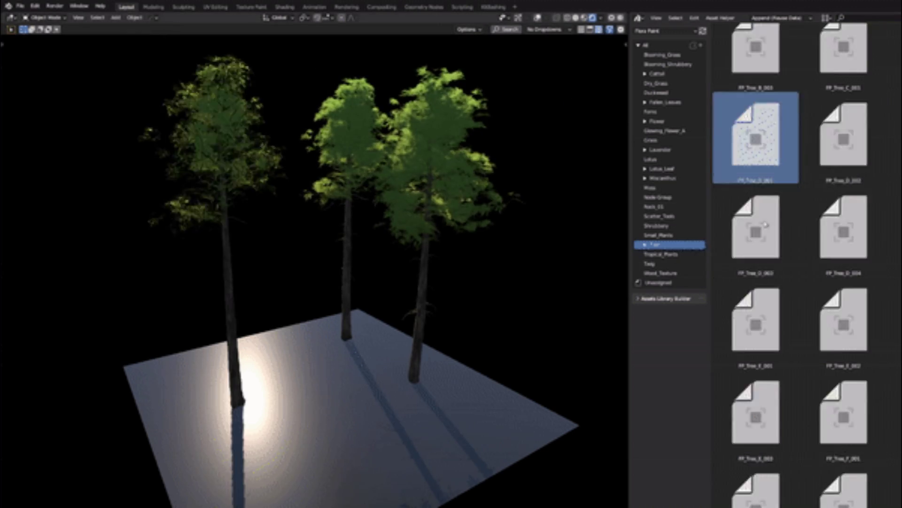
- Place another tree from the Flora Paint Tree catalog on the plane
drag(843, 226, 638, 369)
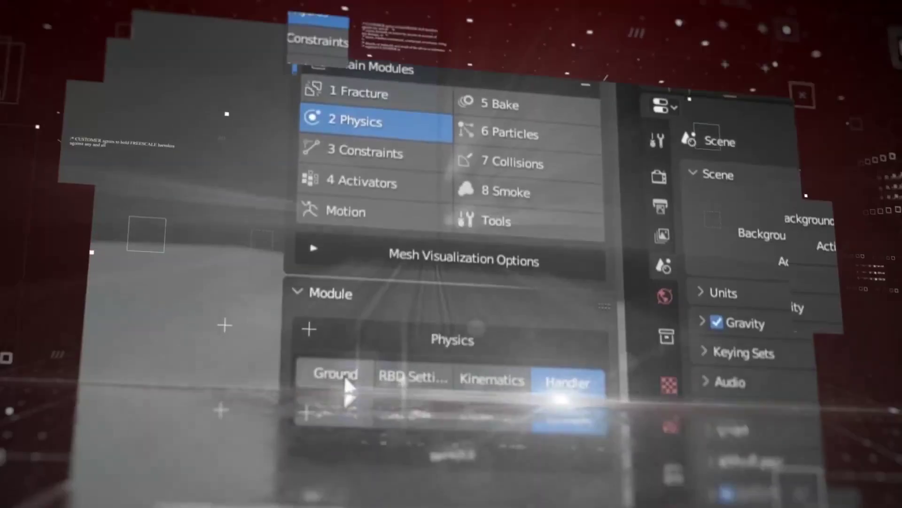
- Create debris particles for the fractured torus with Broken and Motion enabled, and play the simulation
click(345, 378)
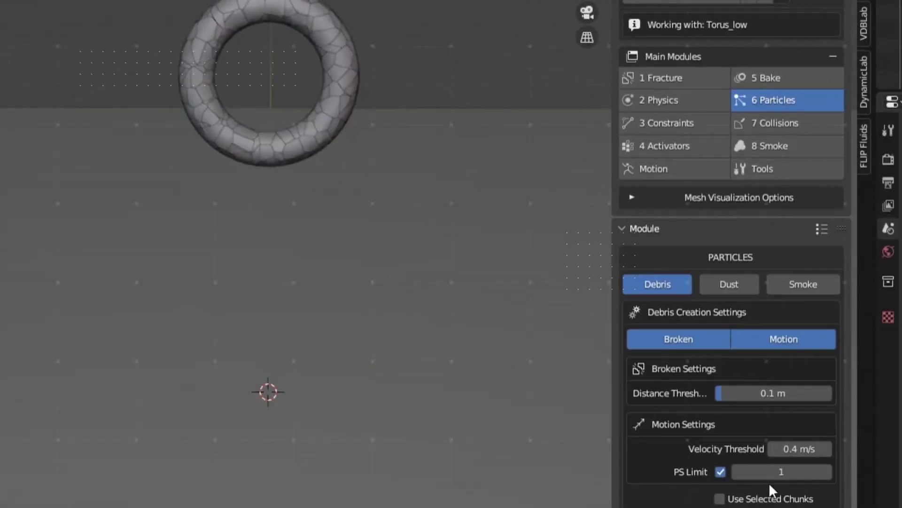
click(780, 371)
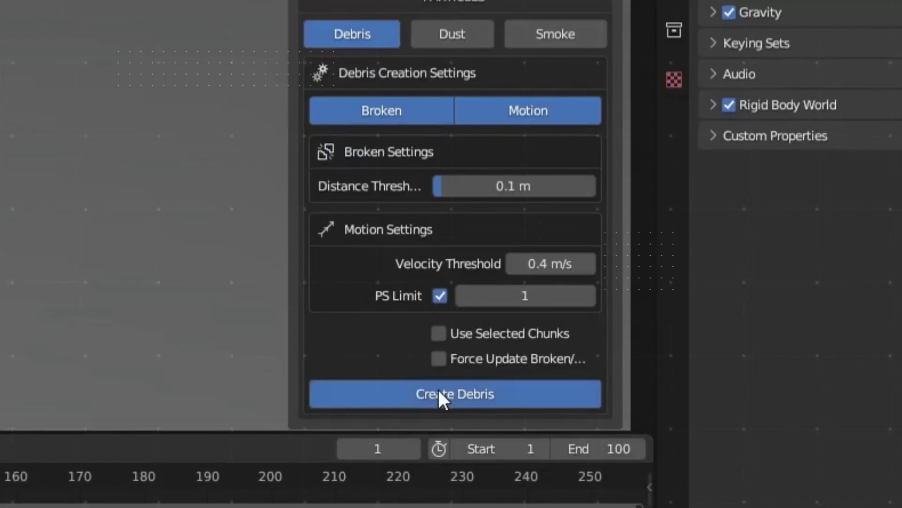
click(442, 395)
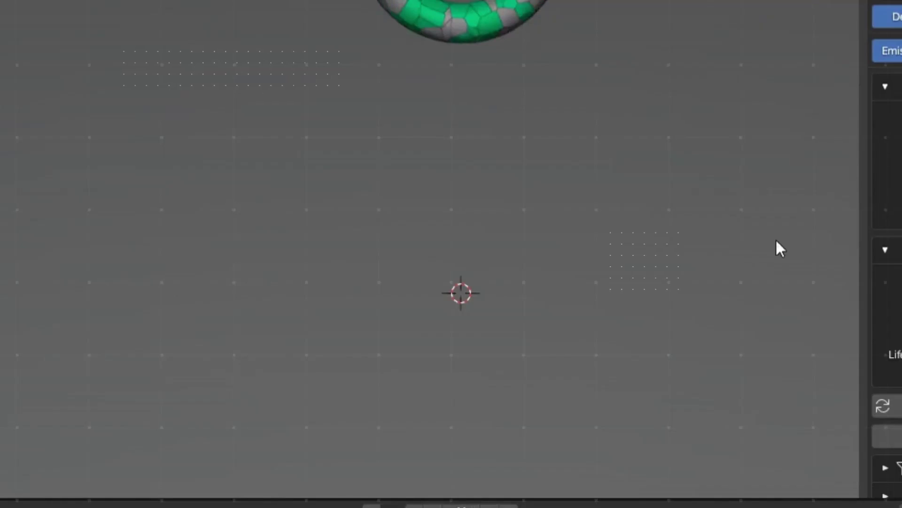
key(space)
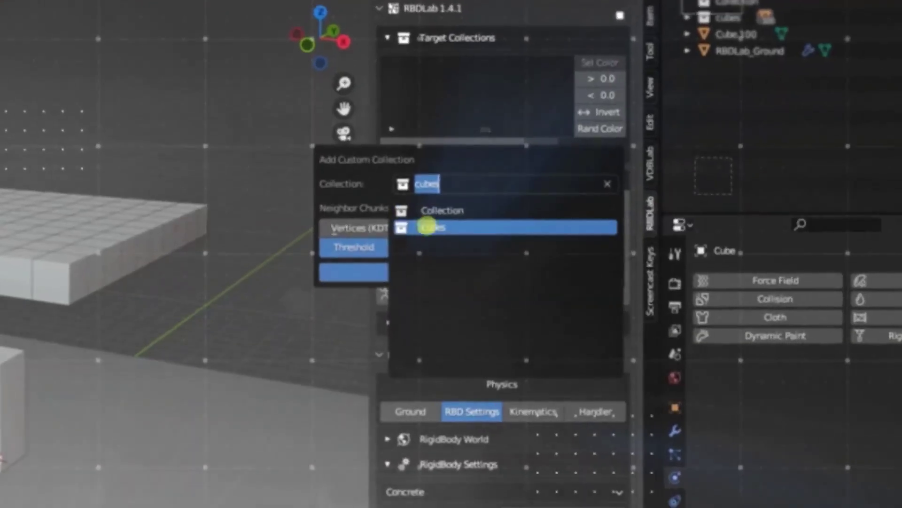
- Choose the cubes collection as the custom collection to add in RBDLab
click(425, 227)
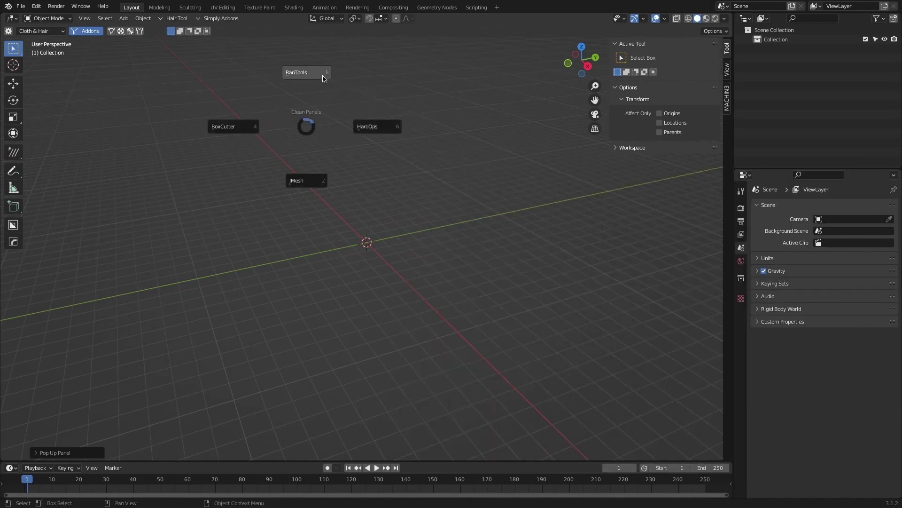
- Open the RanTools pop-up from the Clean Panels pie and look through the crowded sidebar categories
click(324, 72)
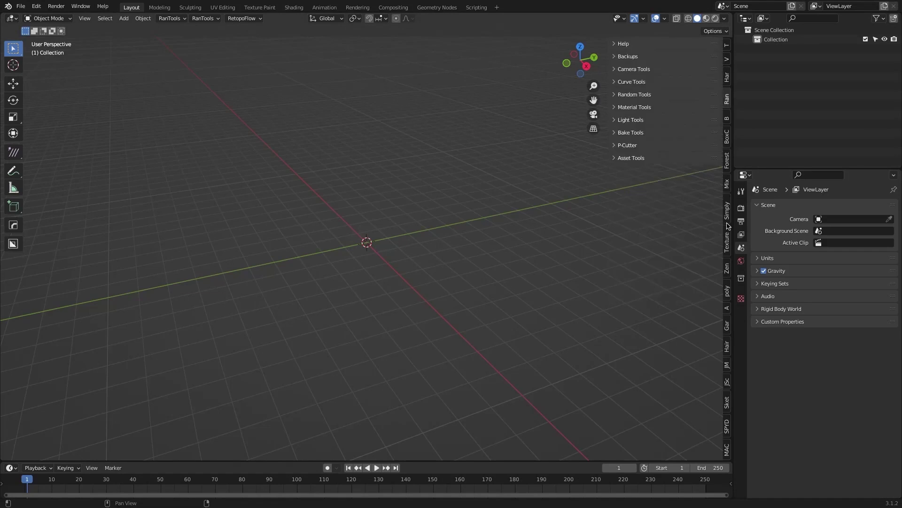
ctrl+scroll(728, 226, down, 9)
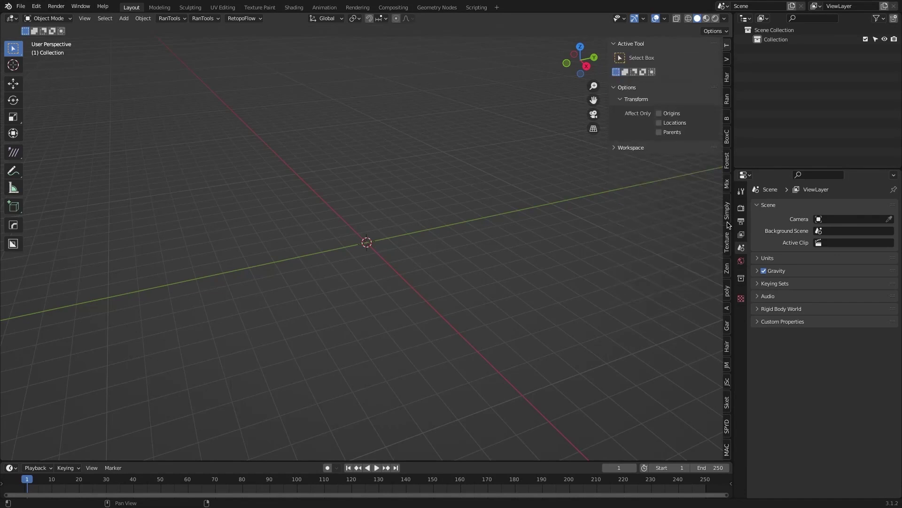
- Disable the Animation Layers, Auto-Rig Pro, Mixamo Rig, Forestation, Texture Stamps, BMAX Connector and Sketchfab Plugin add-ons in the preferences
click(37, 7)
click(51, 198)
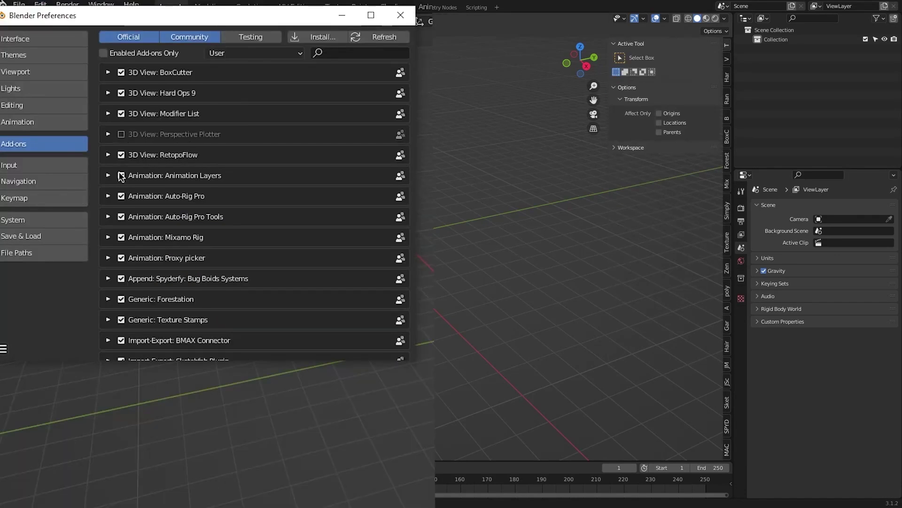
click(121, 237)
scroll(121, 254, down, 3)
click(121, 268)
scroll(121, 268, down, 2)
click(121, 256)
click(121, 240)
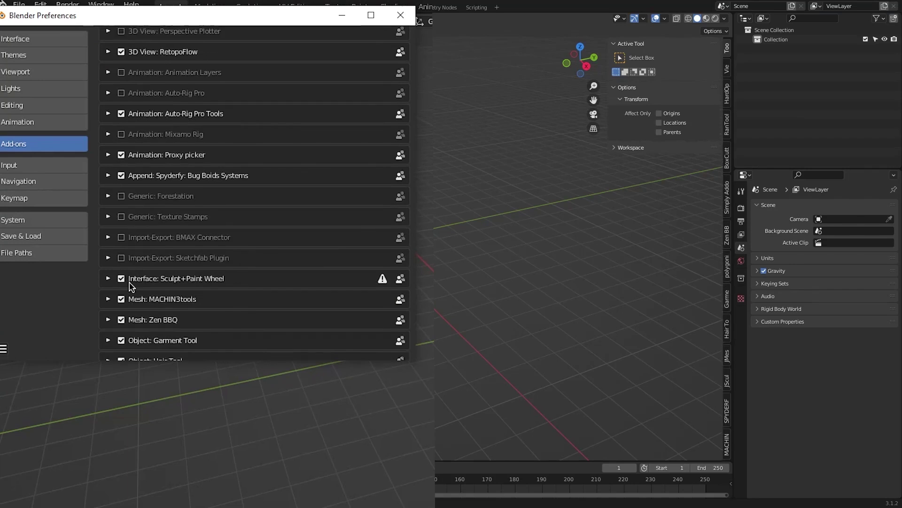
- Disable the Zen BBQ, Garment Tool and Hair Tool add-ons as well
click(121, 254)
scroll(141, 273, down, 2)
click(160, 276)
scroll(158, 244, down, 5)
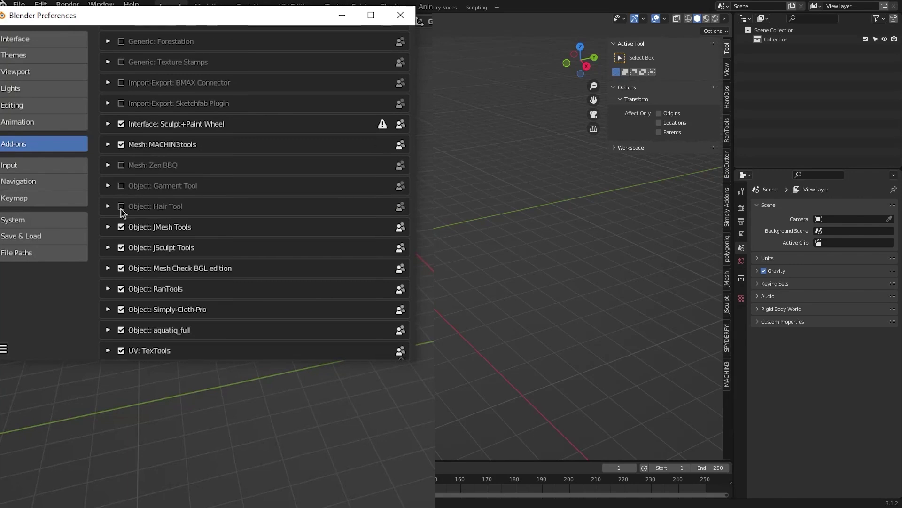
scroll(152, 236, down, 1)
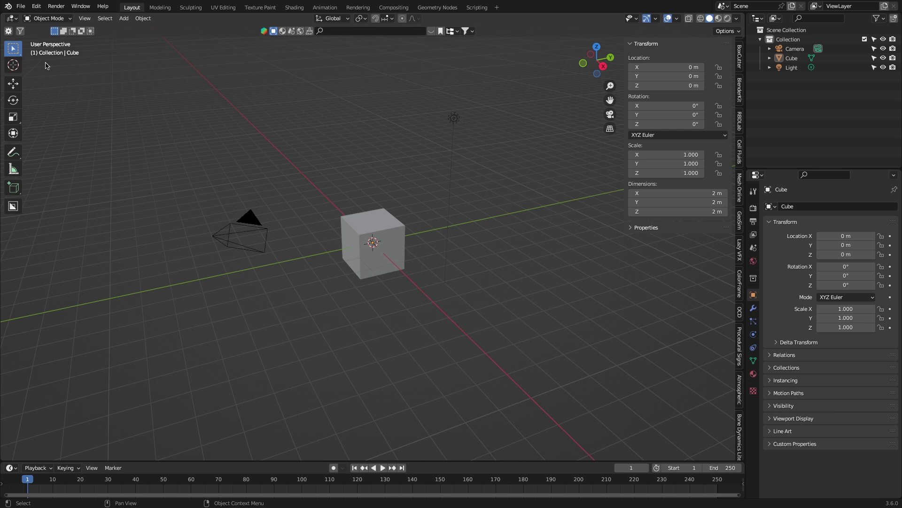
- Set Auto-Rig Pro, Baga Rain Generator, Bezier Mesh Shaper, Cell Fluids, Colorist Pro, FlaxTrax, Geo Sign, Hard Bevel, Lazy VFX and Soft Bevel to load on boot
click(8, 31)
click(44, 40)
scroll(220, 224, down, 5)
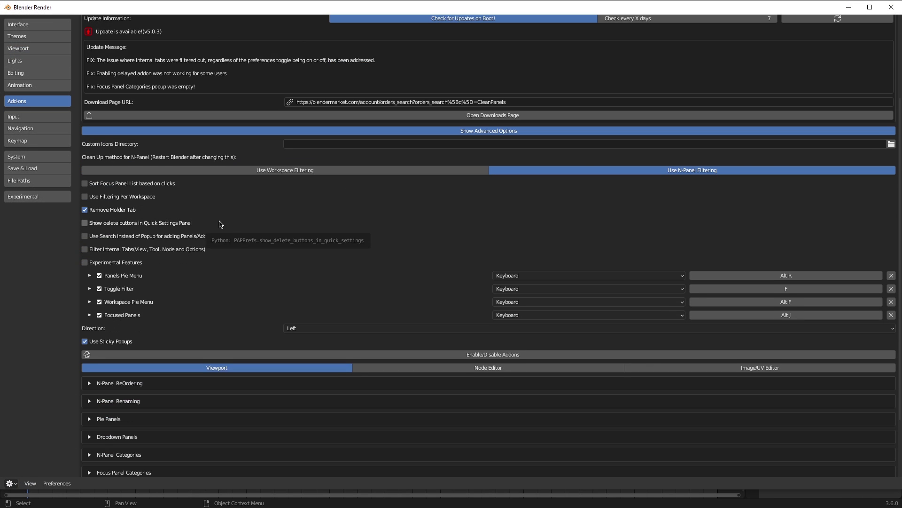
scroll(221, 225, down, 4)
click(108, 416)
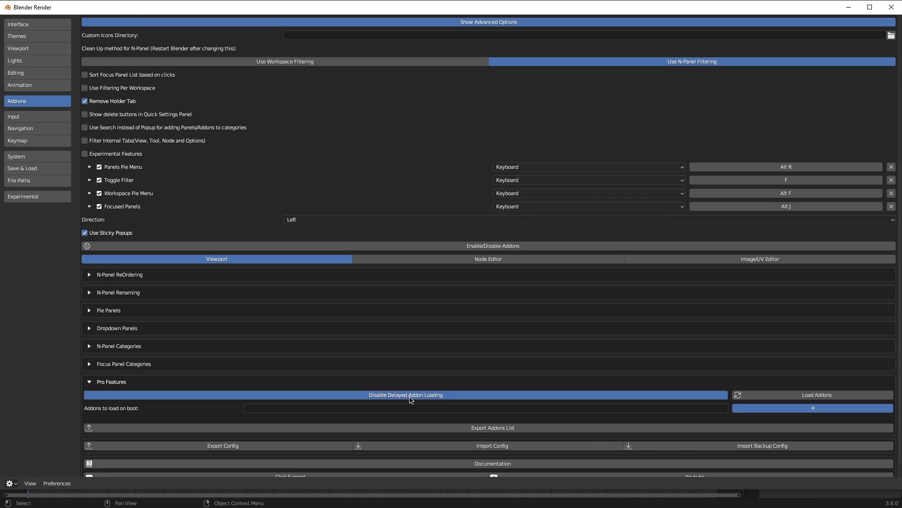
click(778, 396)
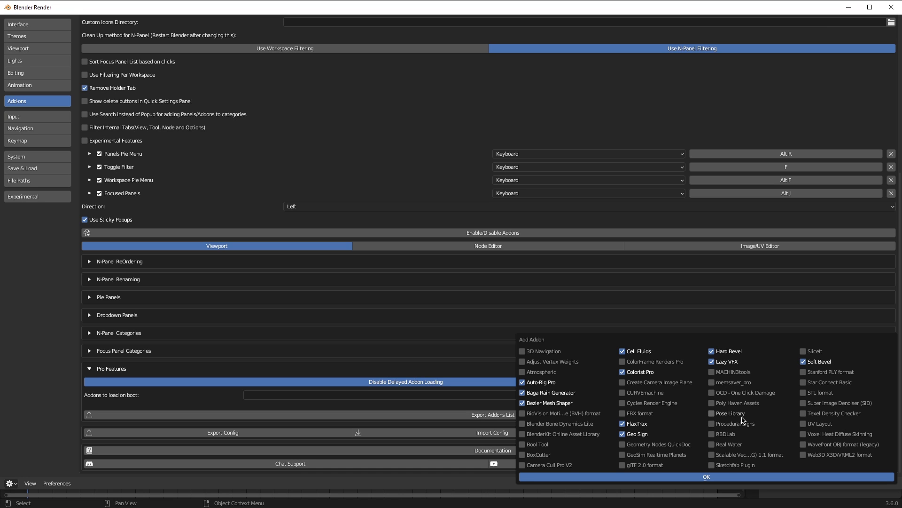
click(730, 476)
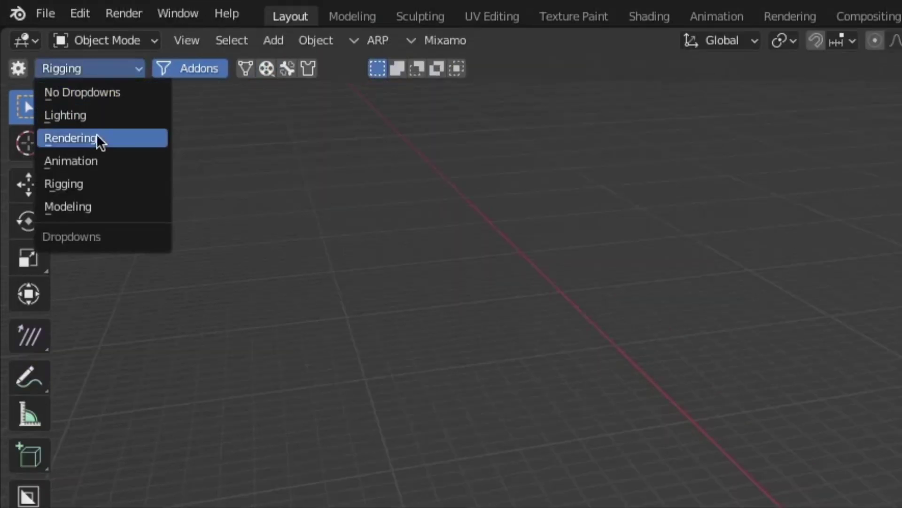
- Switch the dropdown panel category from Rigging to Modeling
click(84, 203)
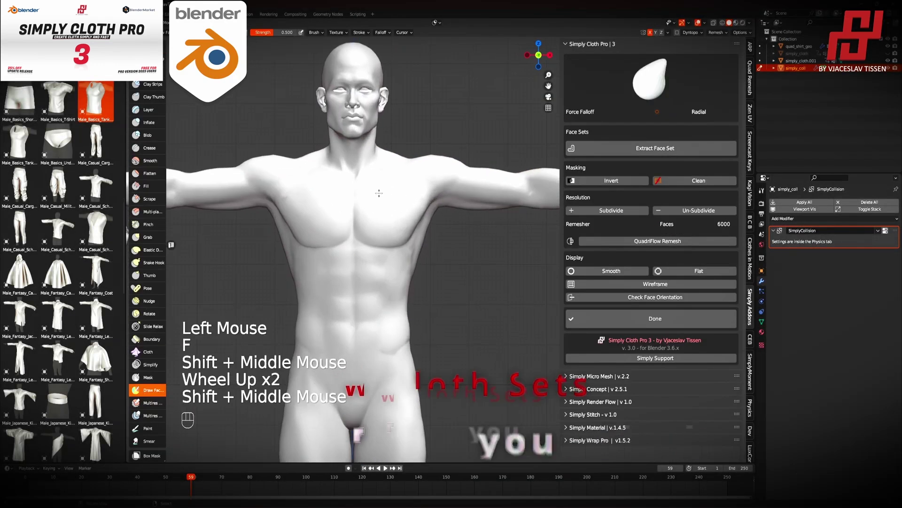
- Place the Monk_Straw_Hat asset from the cloth library on the male figure's head
scroll(464, 198, down, 2)
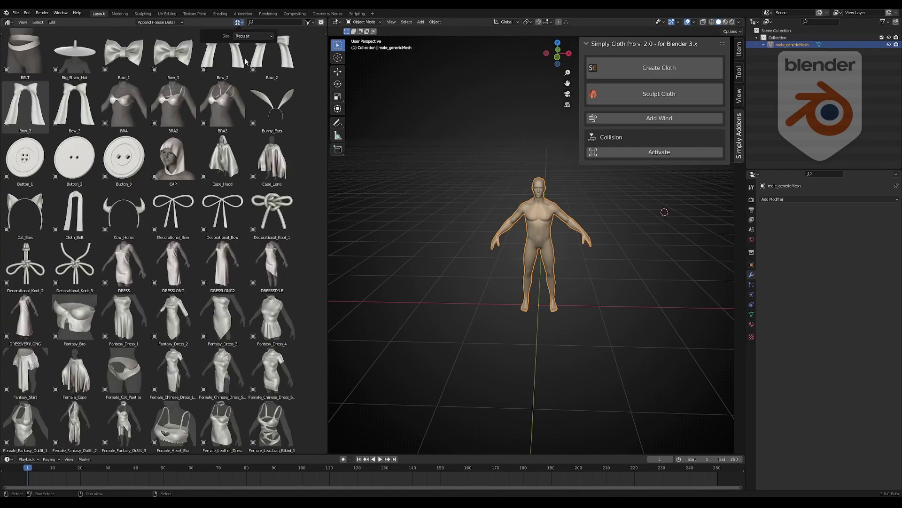
scroll(206, 196, down, 10)
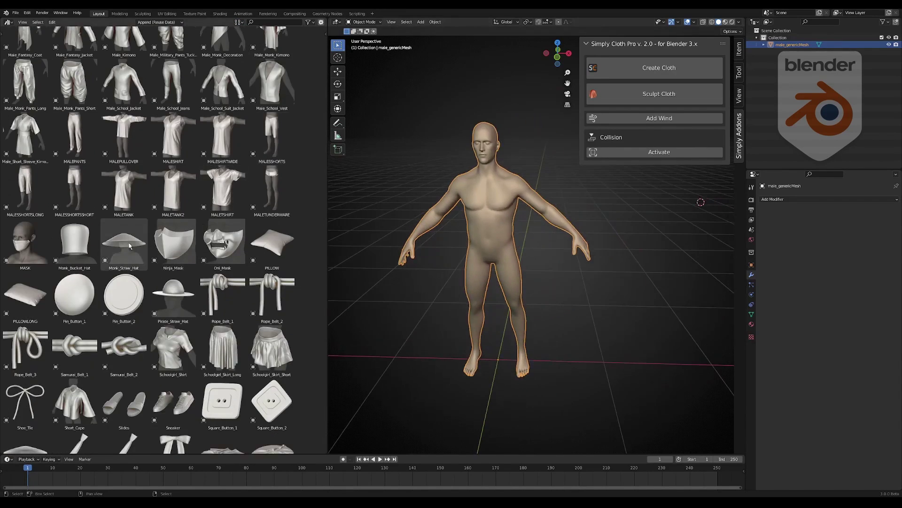
drag(131, 245, 484, 123)
key(KP_3)
key(r)
key(KP_1)
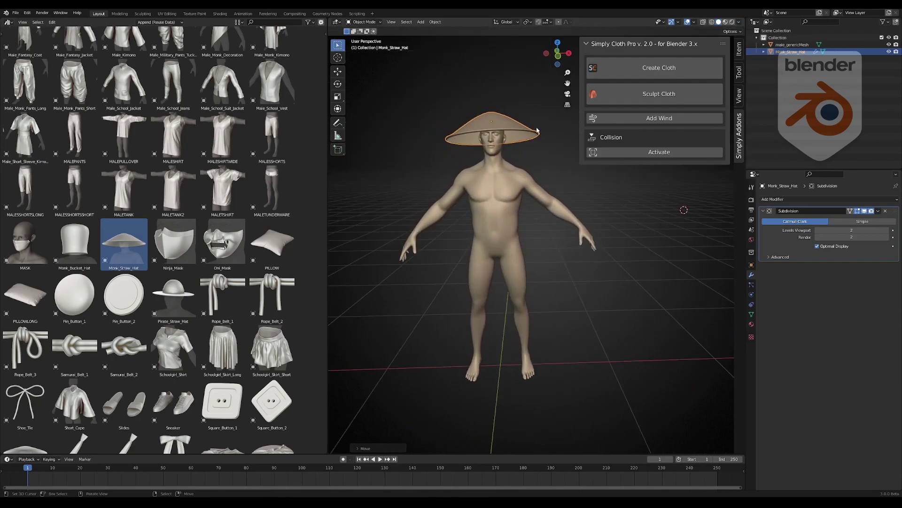
- Fit the Ninja_Mask asset over the male figure's nose and mouth
drag(501, 159, 502, 159)
key(KP_Decimal)
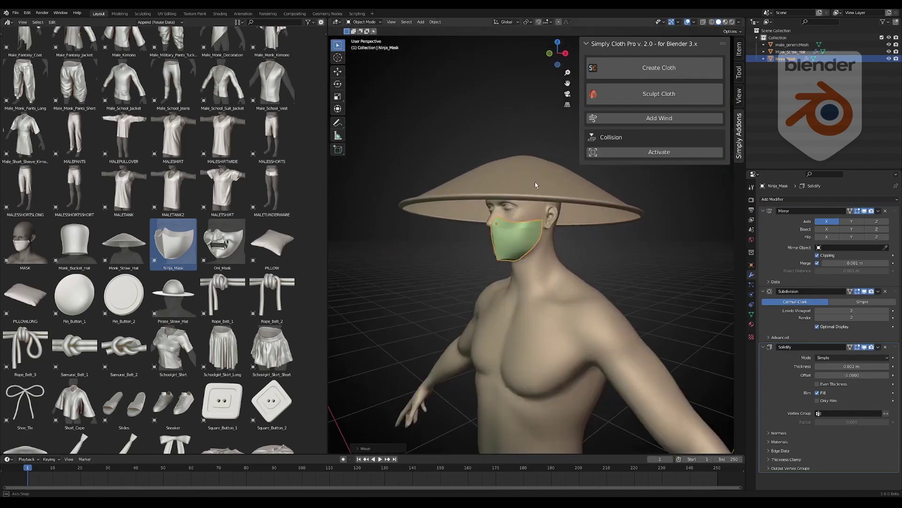
- Refine the ninja mask's position on the male figure's face, shifting it along the Y axis
key(KP_1)
key(g)
key(KP_3)
key(y)
click(595, 165)
- Place the Slides footwear asset at the male figure's feet and align it along the Y axis
key(KP_1)
scroll(162, 369, down, 2)
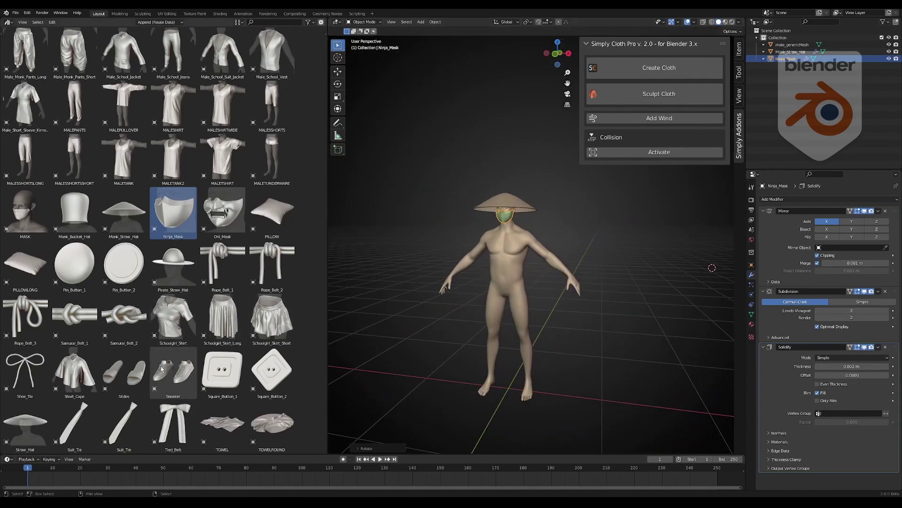
drag(513, 317, 513, 318)
key(KP_3)
key(g)
key(y)
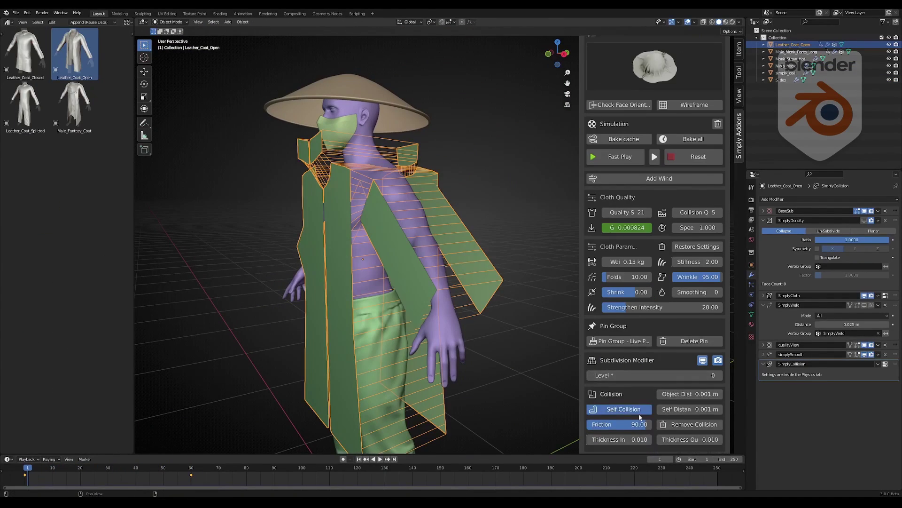
- Run the cloth simulation that sews Leather_Coat_Open onto the figure
click(621, 157)
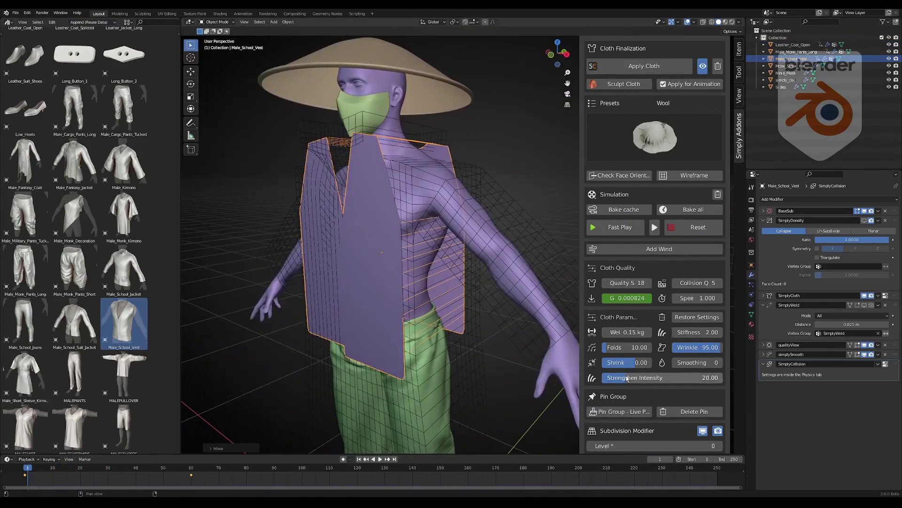
- Set the cloth subdivision level of Male_School_Vest to 1
scroll(606, 390, down, 10)
scroll(606, 390, up, 10)
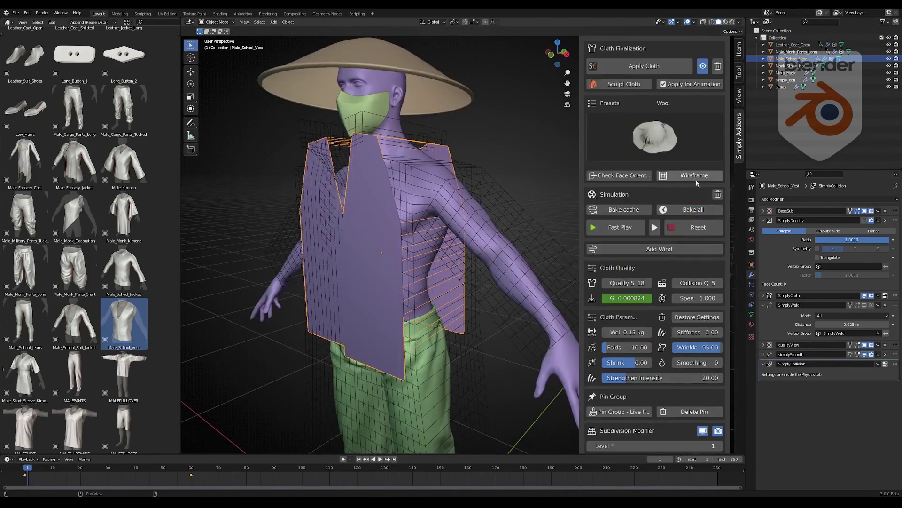
scroll(655, 244, down, 8)
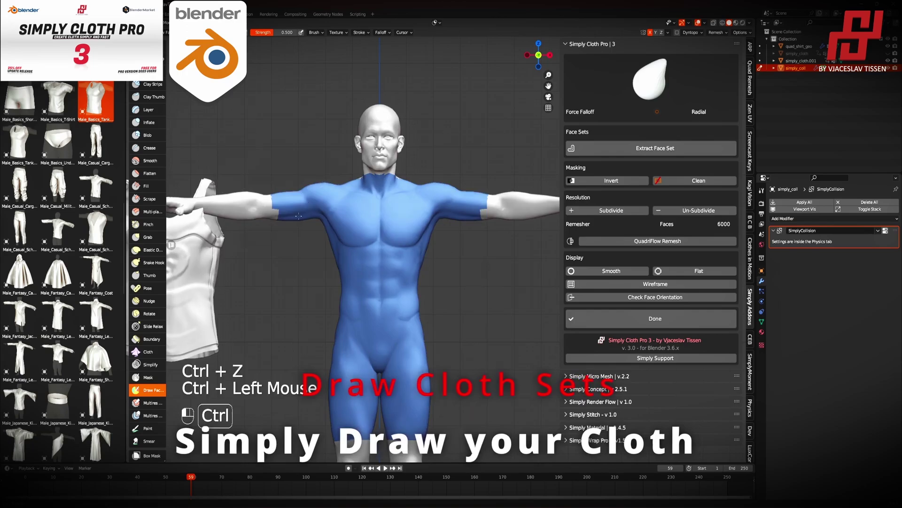
- Draw separate cloth face sets on the figure's flanks and upper chest, resizing the brush for the neckline area
mouse_move(309, 205)
middle_down()
mouse_move(357, 211)
mouse_move(419, 246)
mouse_move(397, 228)
mouse_move(489, 250)
middle_up()
scroll(358, 212, up, 2)
scroll(489, 249, up, 2)
drag(490, 250, 383, 191)
mouse_move(383, 191)
shift+middle_down()
mouse_move(423, 235)
mouse_move(493, 111)
mouse_move(418, 342)
shift+middle_up()
key(f)
scroll(493, 111, up, 2)
key(f)
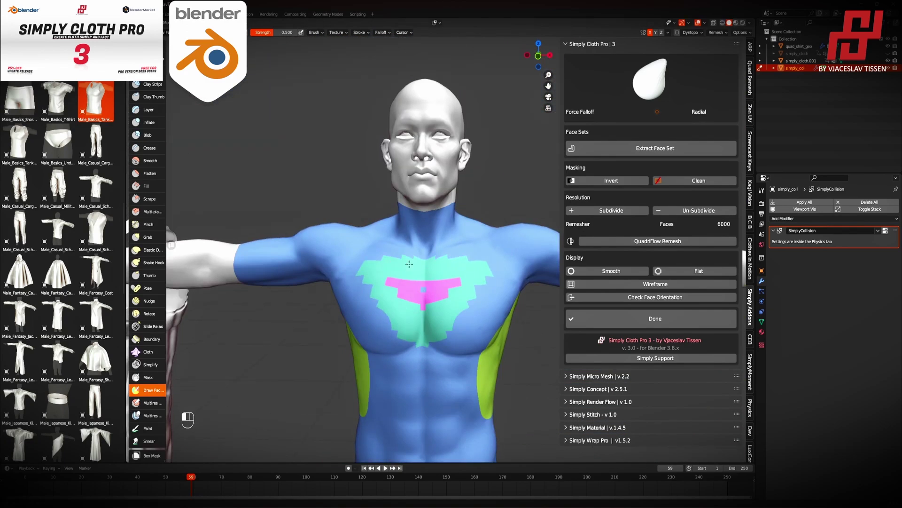
- Extract the drawn face set as a separate garment mesh on the figure's body
middle_drag(408, 265, 423, 226)
shift+middle_drag(423, 226, 329, 141)
scroll(423, 191, down, 3)
scroll(423, 192, up, 2)
click(237, 22)
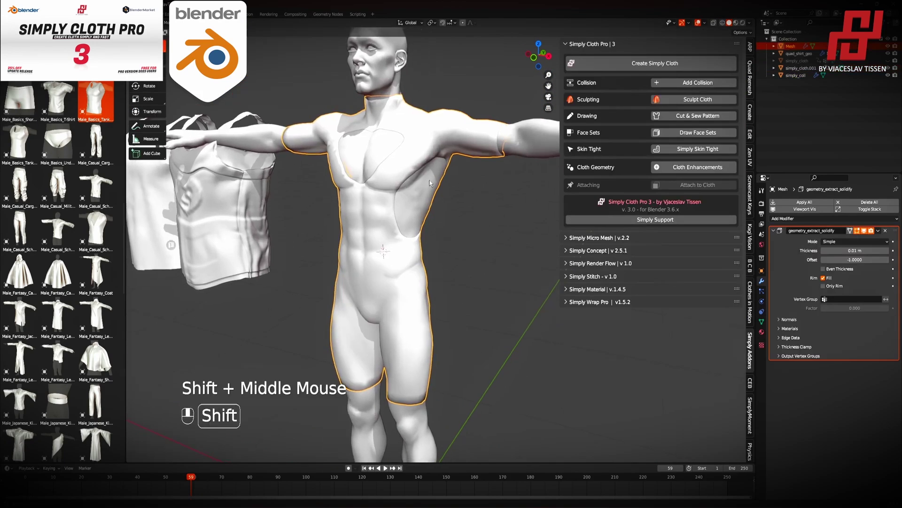
- Add Cloth Enhancements to the extracted garment mesh and open its cloth enhancement settings
click(579, 153)
shift+click(693, 167)
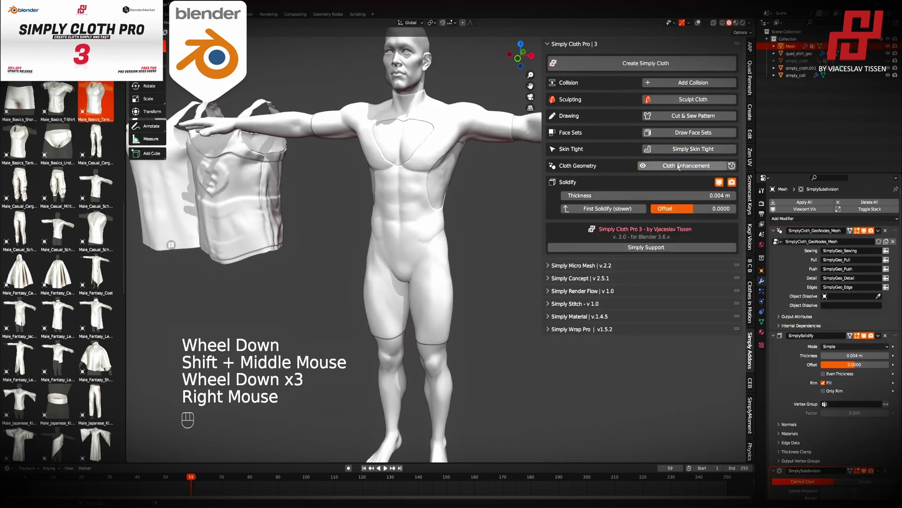
click(679, 167)
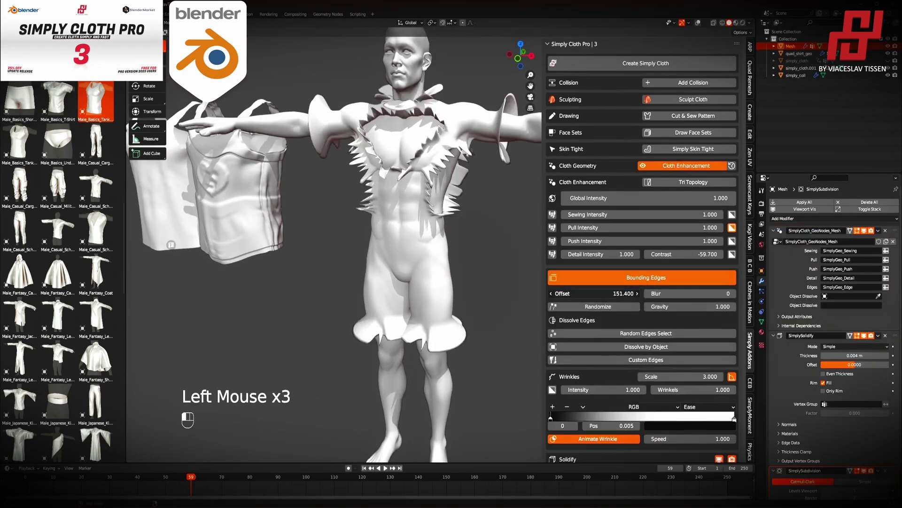
scroll(646, 198, down, 2)
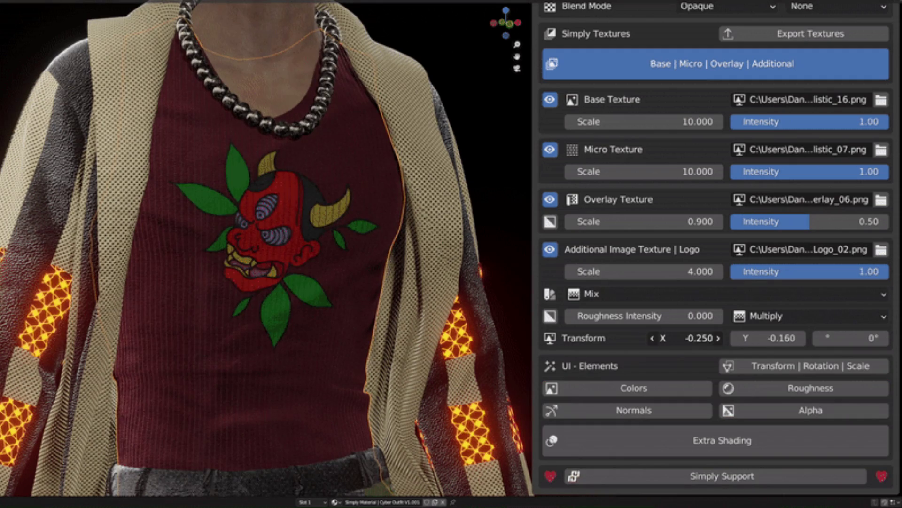
- Shift the logo image on the red tank top along X to -0.330
drag(700, 337, 672, 338)
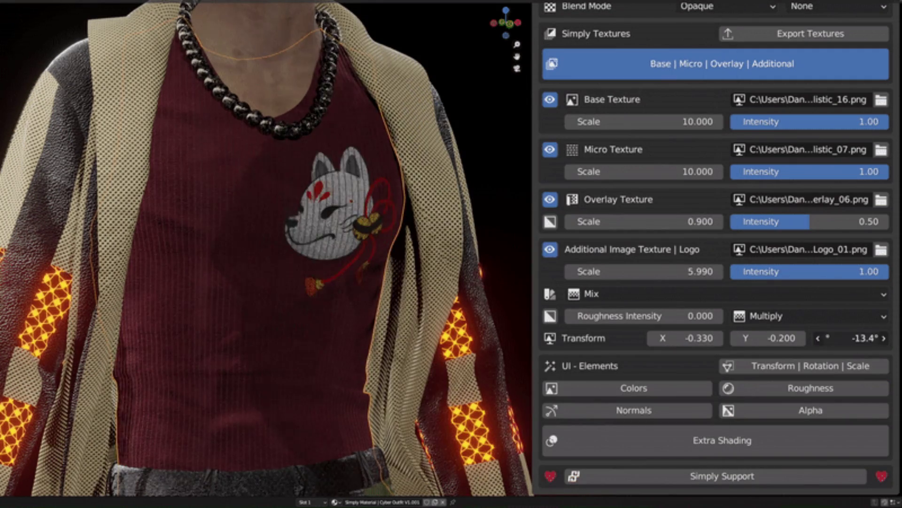
- Enable the Subsurface | Sheen extra shading on the pink sweater and raise its Sub-Surface value to about 128
click(712, 237)
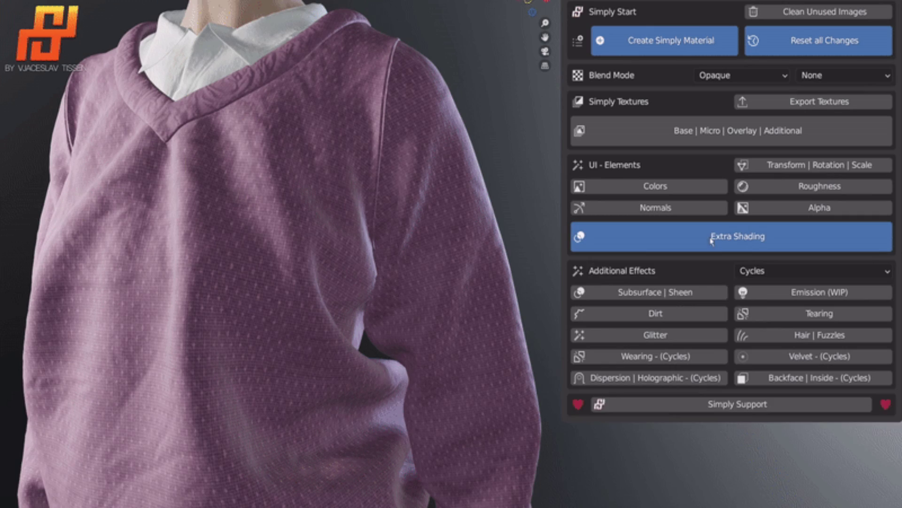
click(656, 292)
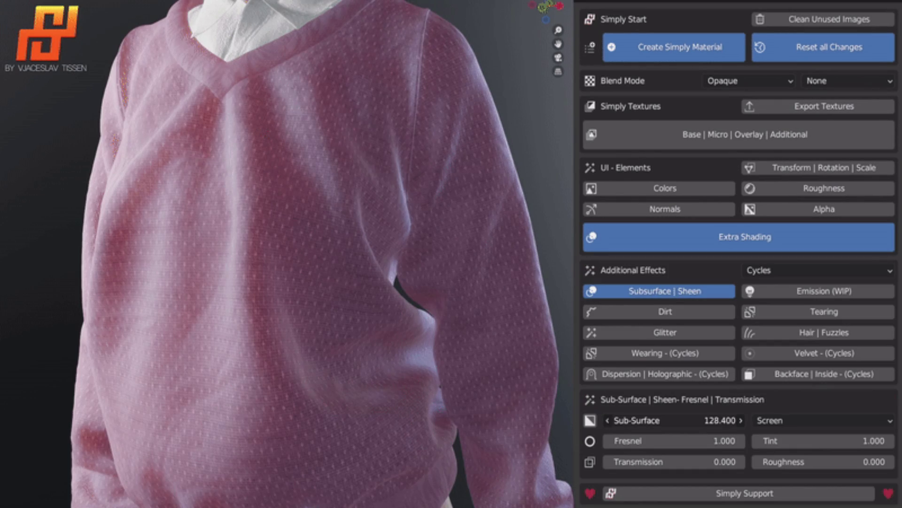
mouse_move(677, 420)
mouse_down()
mouse_move(700, 420)
mouse_move(688, 419)
mouse_up()
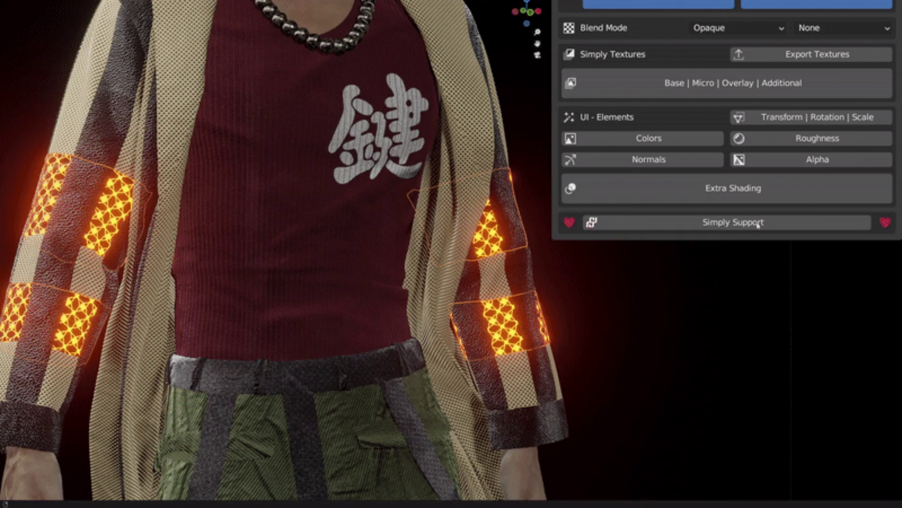
drag(583, 442, 600, 444)
mouse_move(653, 376)
mouse_down()
mouse_move(630, 375)
mouse_move(651, 375)
mouse_up()
drag(676, 454, 668, 454)
click(810, 454)
click(801, 251)
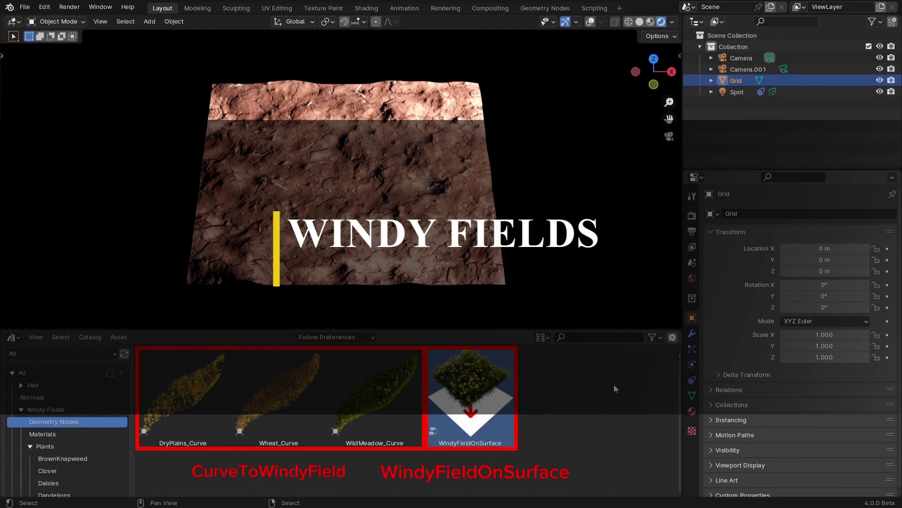
- Place the three BrownKnapweed plants beside the ground and move them into a new collection named Flowers
click(90, 446)
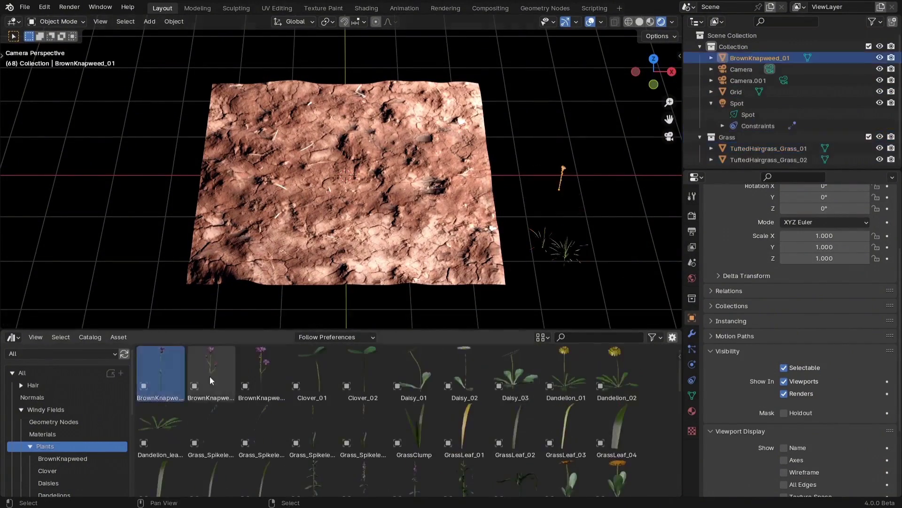
drag(262, 376, 561, 197)
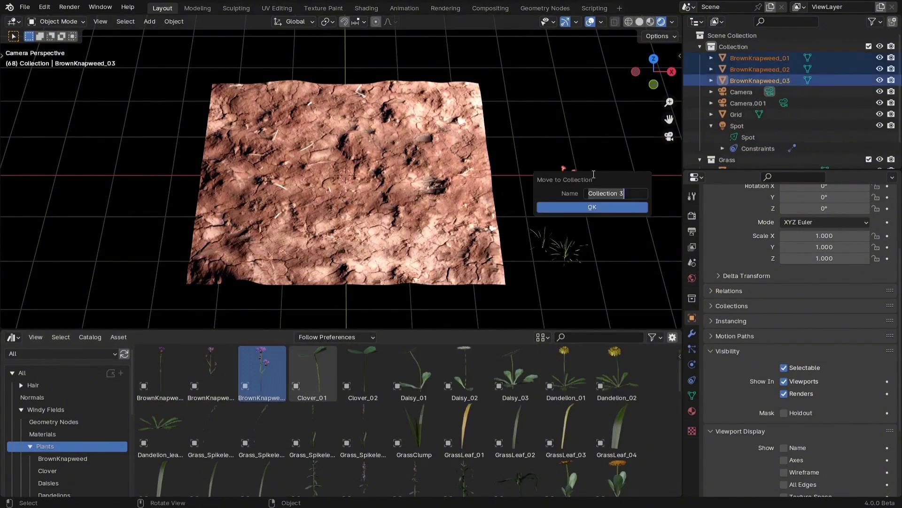
text(Flowers)
click(606, 207)
- Apply the WindyFieldOnSurface asset to the ground grid and assign the Grass collection to Layer_0
drag(470, 395, 345, 188)
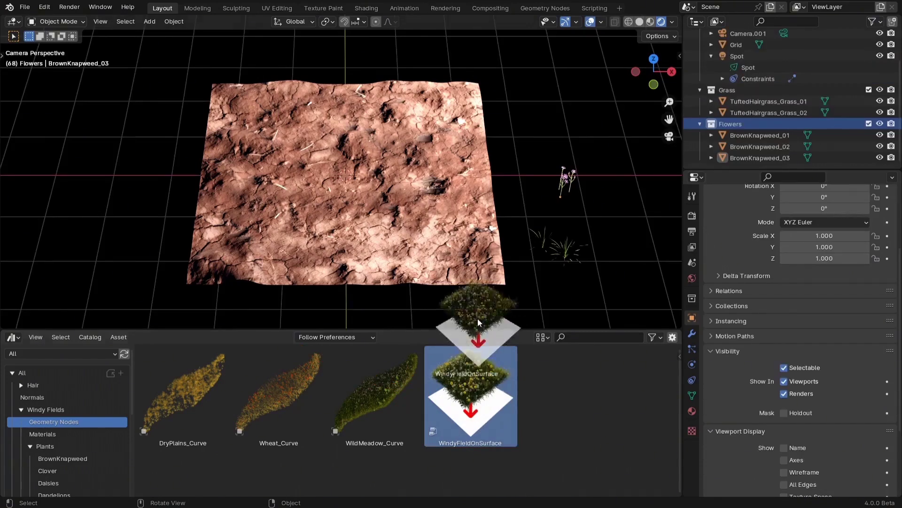
click(691, 334)
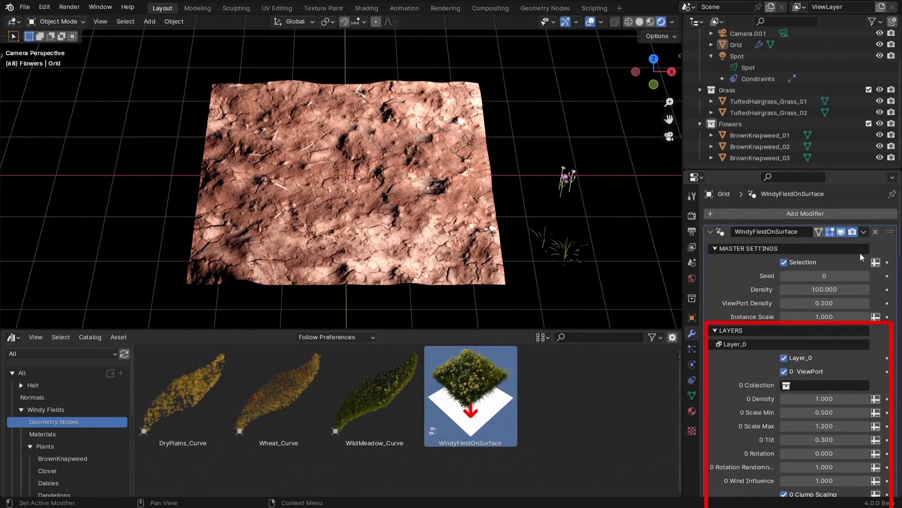
scroll(897, 266, down, 7)
click(799, 285)
- Enable Layer_1 of the windy field and assign the Flowers collection to it
scroll(799, 282, down, 10)
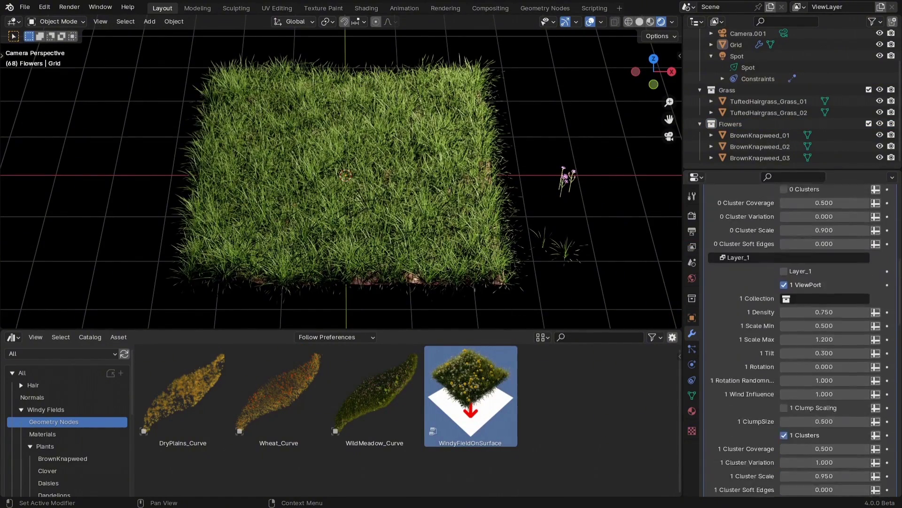
click(783, 203)
click(815, 230)
click(803, 259)
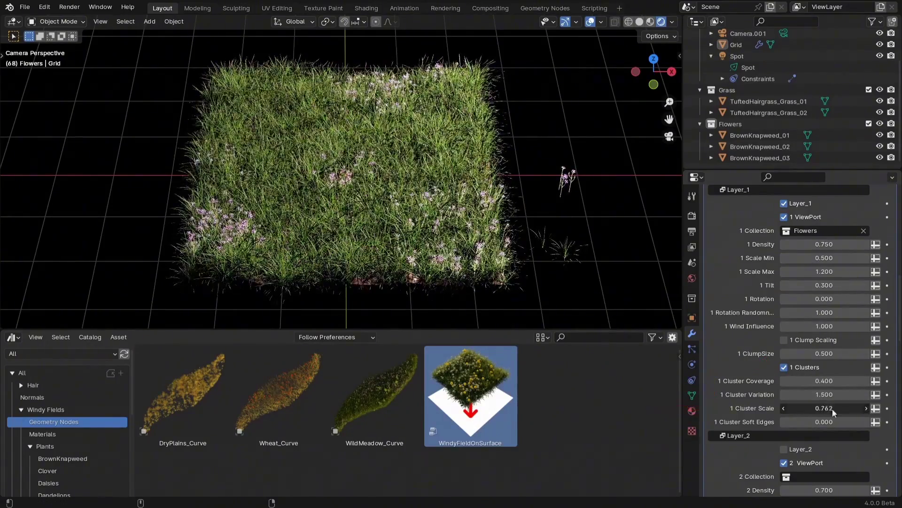
- Drive the windy field's master Selection with the grass vertex group
scroll(901, 342, up, 10)
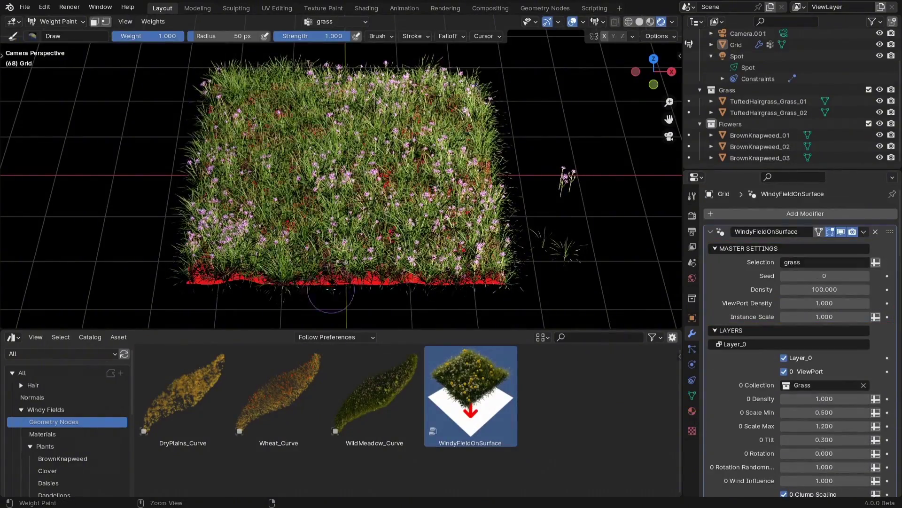
click(876, 262)
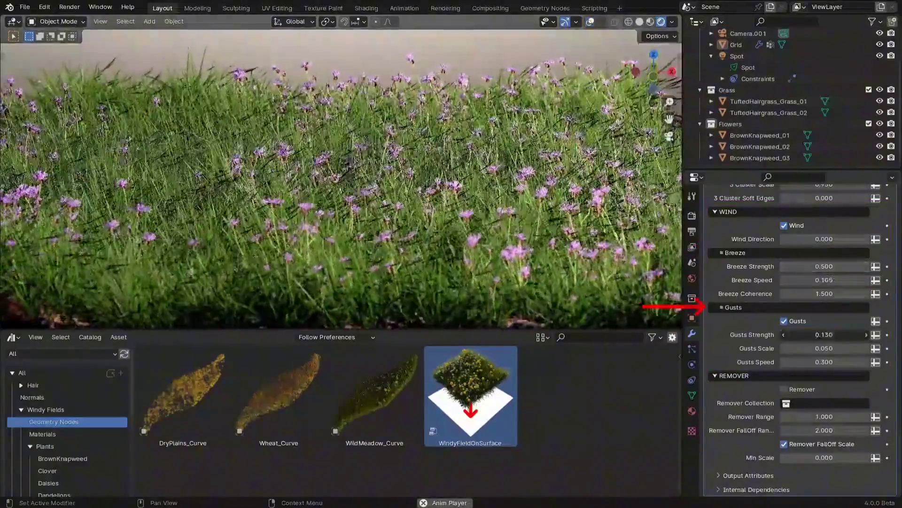
- Raise the windy field's Gusts Strength to 1.000
drag(825, 334, 856, 335)
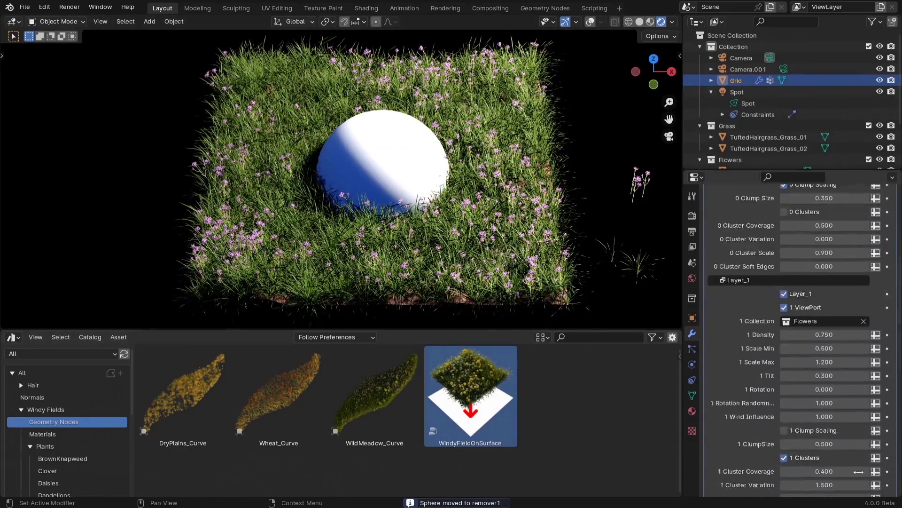
- Enable the windy field's Remover and use the remover1 collection holding the sphere as its Remover Collection
scroll(799, 329, down, 5)
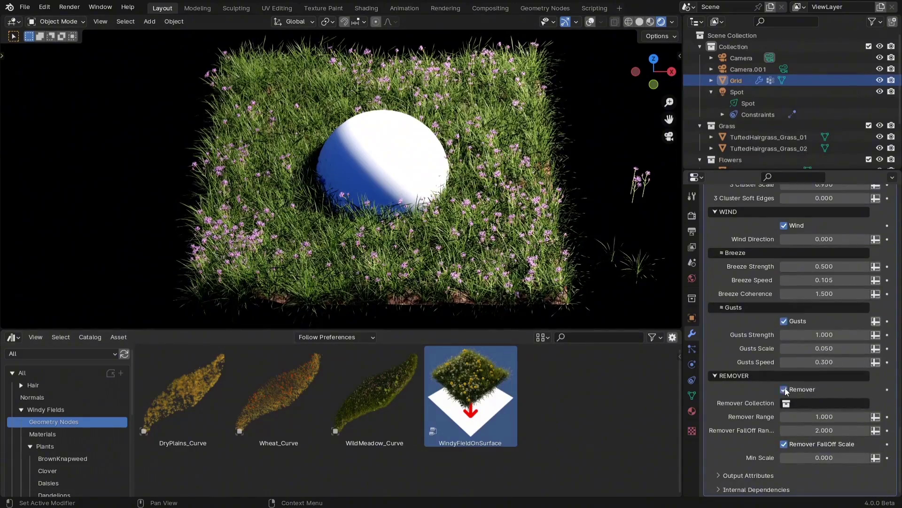
click(824, 403)
click(812, 324)
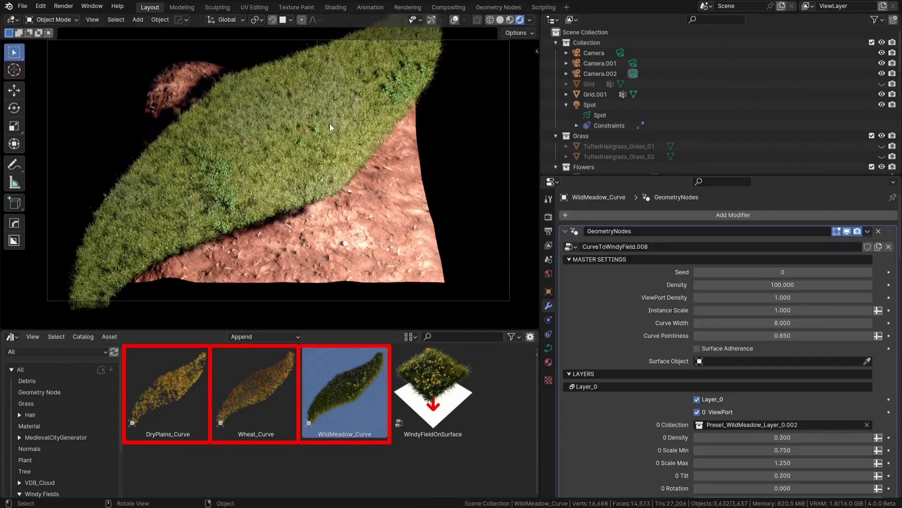
- Lower the Curve Pointiness of the WildMeadow_Curve field
scroll(728, 343, down, 15)
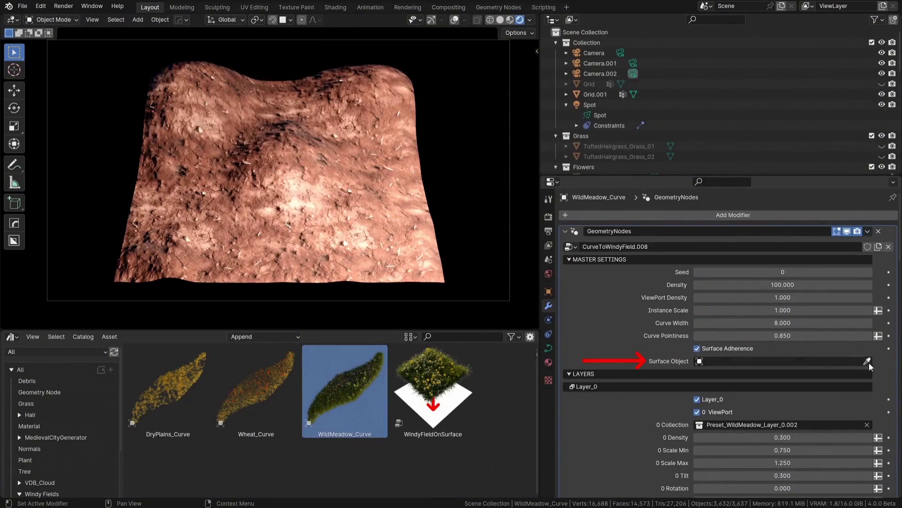
drag(783, 335, 733, 335)
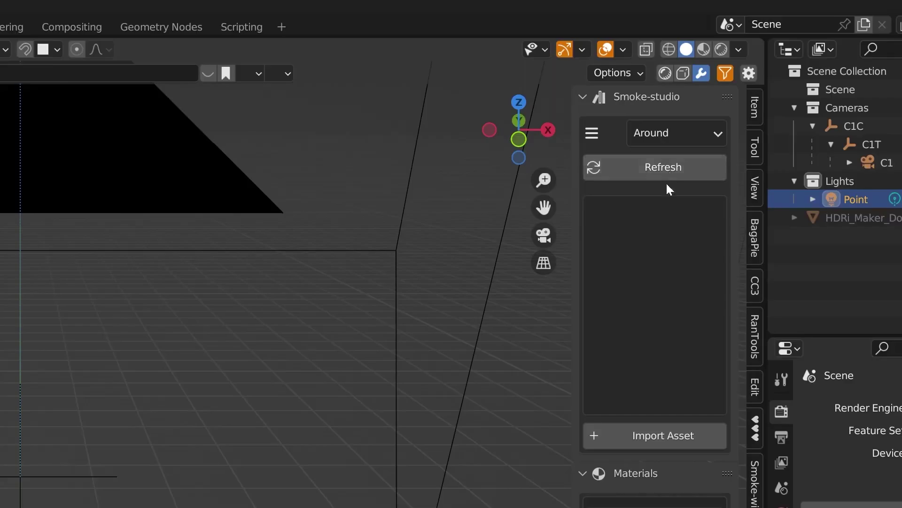
- Try an orange smoke asset from the Back_Hit_Cir category at the bottle and scale it
click(682, 137)
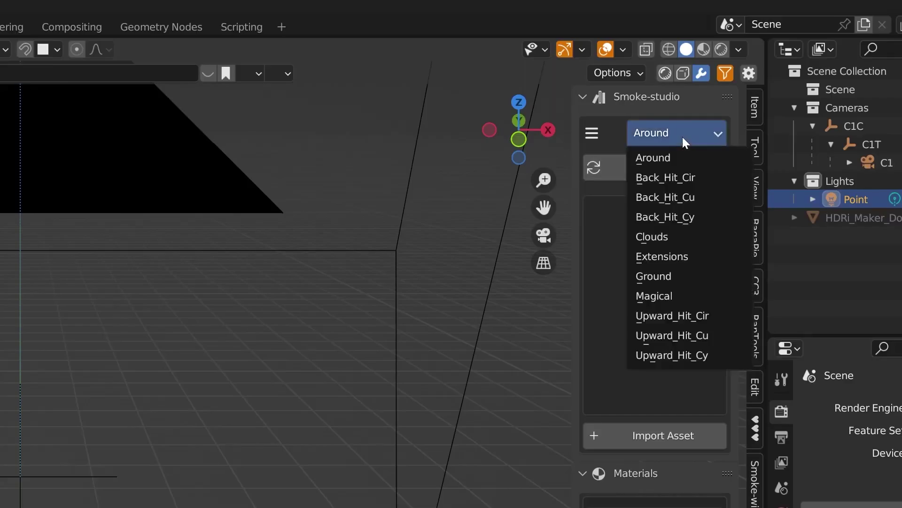
click(672, 179)
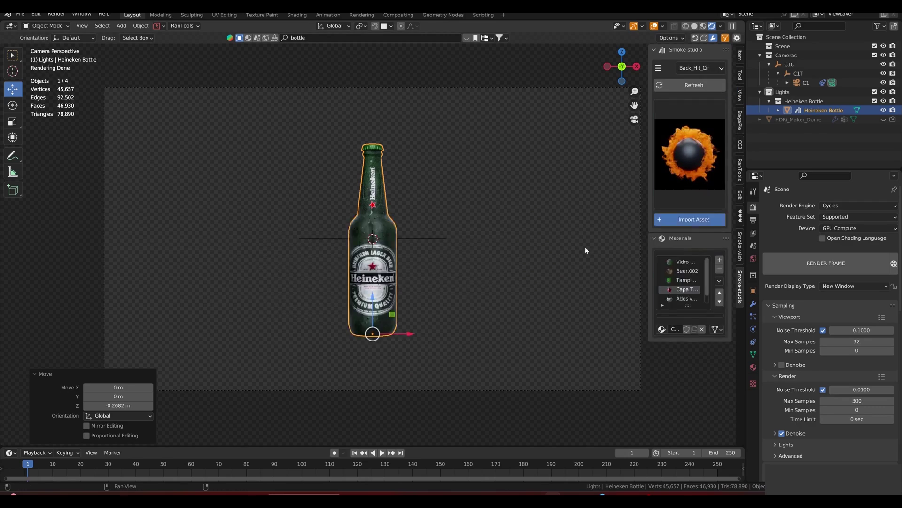
key(s)
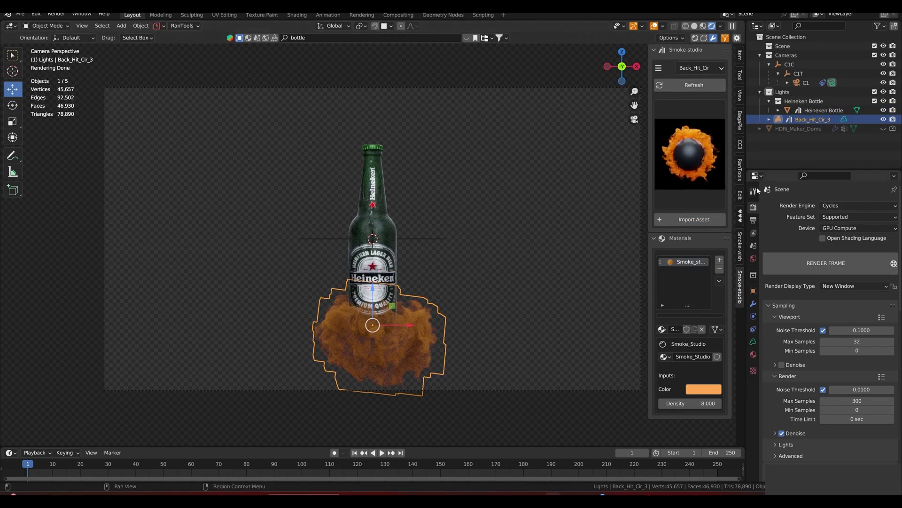
- Import the purple Back_Hit_Cy_Md_7 smoke asset from the Back_Hit_Cy category behind the bottle
click(695, 110)
click(690, 154)
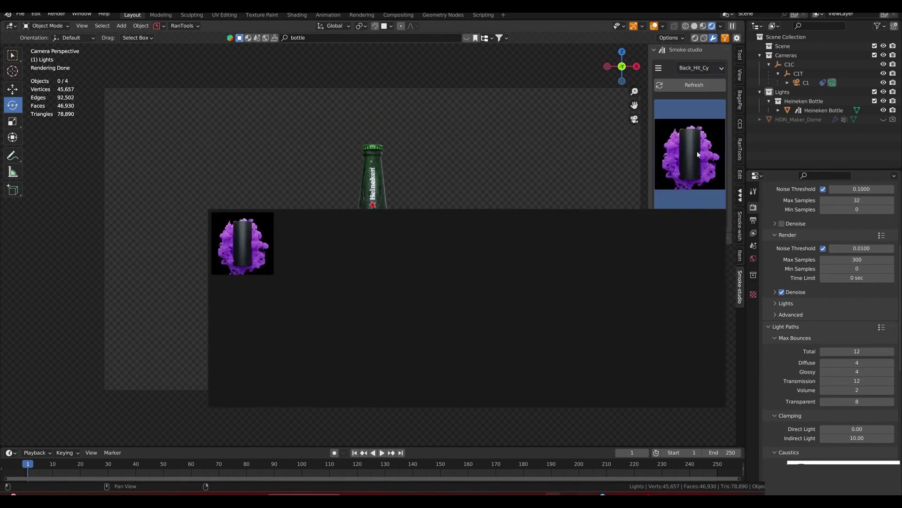
click(516, 221)
scroll(412, 195, up, 5)
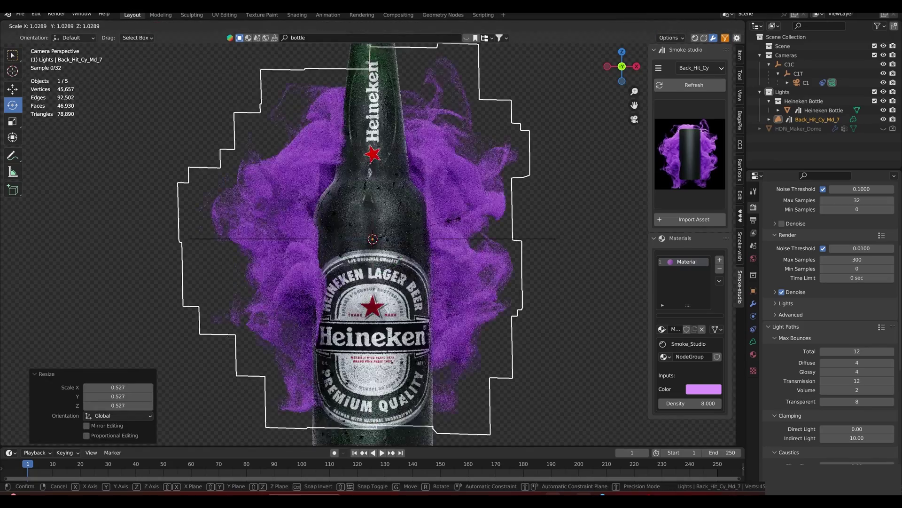
- Move the purple smoke 0.28 m down along Z behind the bottle
middle_drag(412, 196, 360, 238)
key(g)
key(z)
click(360, 238)
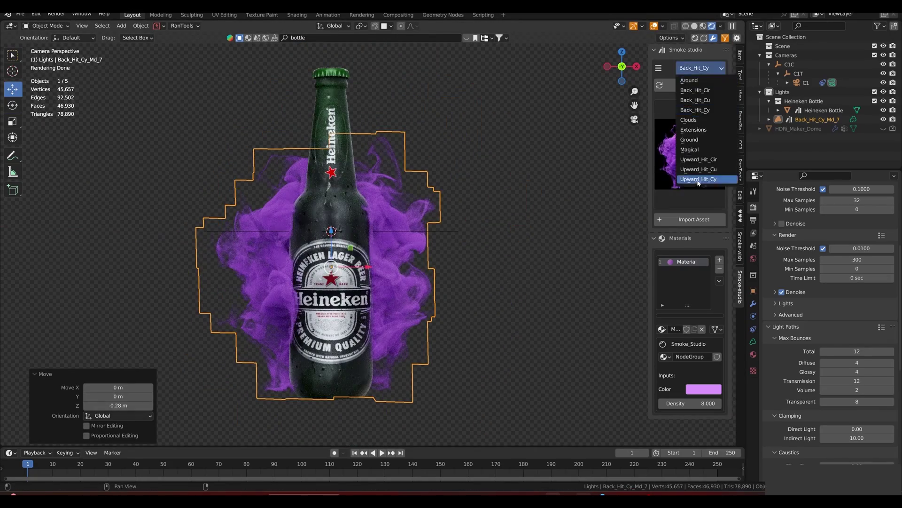
- Add the Upward_Hit_1_Cir smoke asset from the Upward_Hit_Cir category and move it down along Z to the bottle's base
click(698, 160)
click(372, 246)
key(g)
key(z)
click(381, 429)
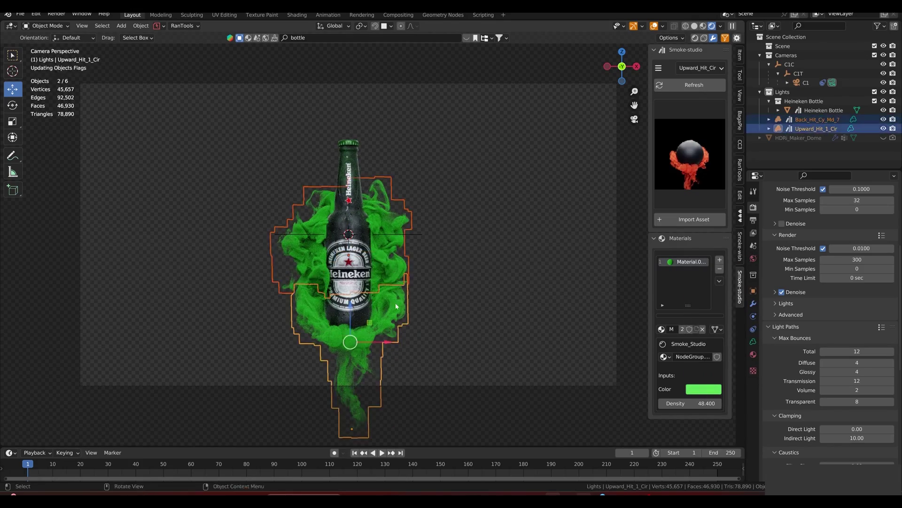
- Try the Cloud_16_0 asset from the Clouds category beside the bottle's base and delete it
click(705, 121)
key(g)
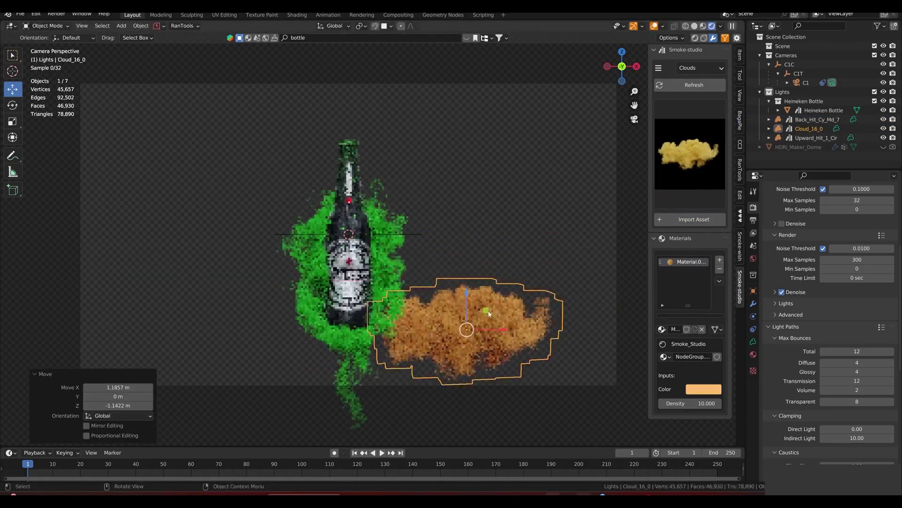
click(468, 364)
key(x)
key(Return)
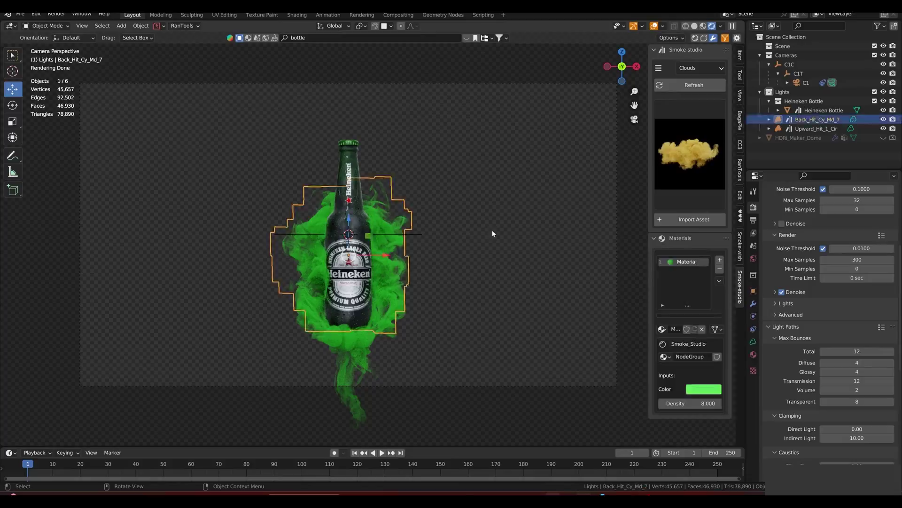
- Scale a backdrop plane behind the bottle to fill the camera view and give its material a green base color
key(s)
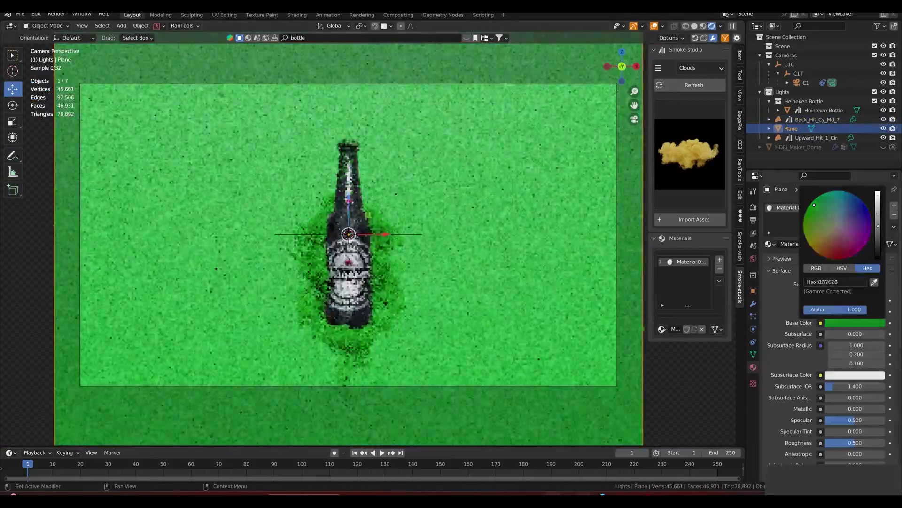
key(Return)
- Add a light at the bottle's base and make it a point light with 0.55 m radius and 243.1 W power
key(shift+a)
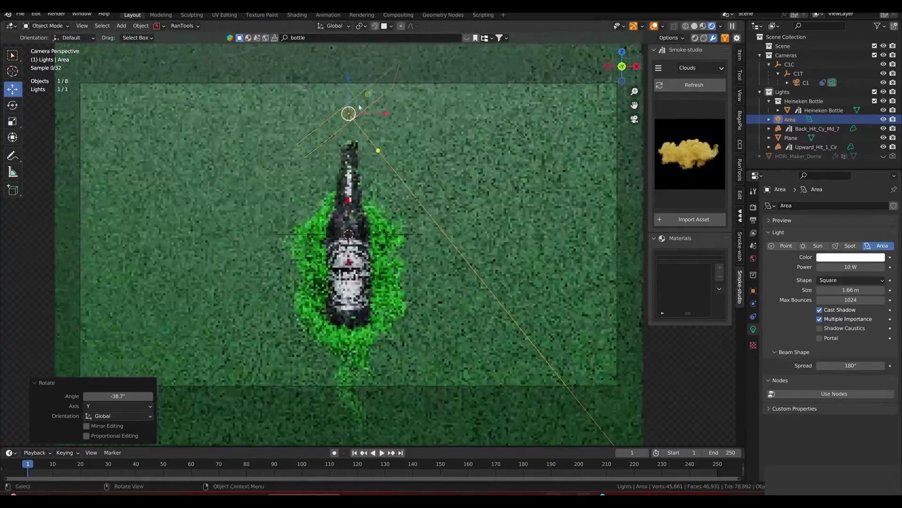
drag(347, 111, 350, 339)
click(562, 257)
click(240, 135)
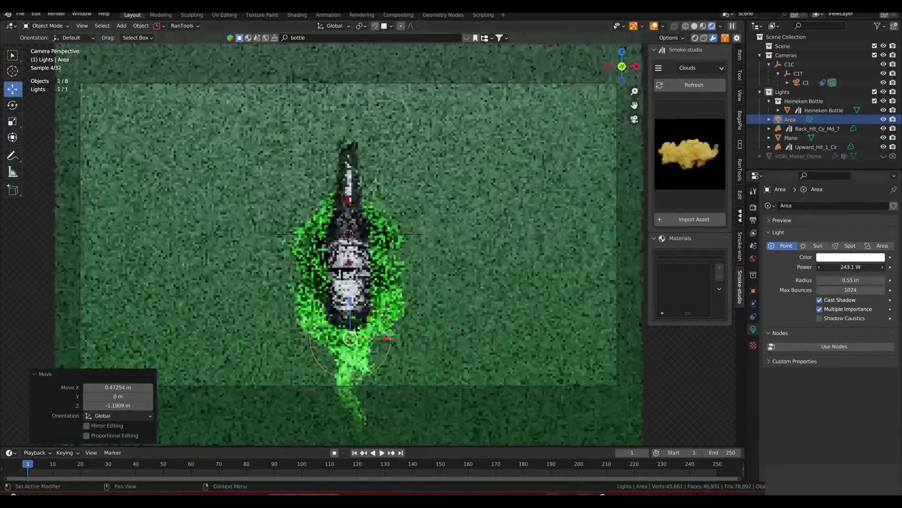
- Replace the green smoke with the Ground_3_0 asset over a green floor plane, and open the Ground category's asset previews
click(544, 349)
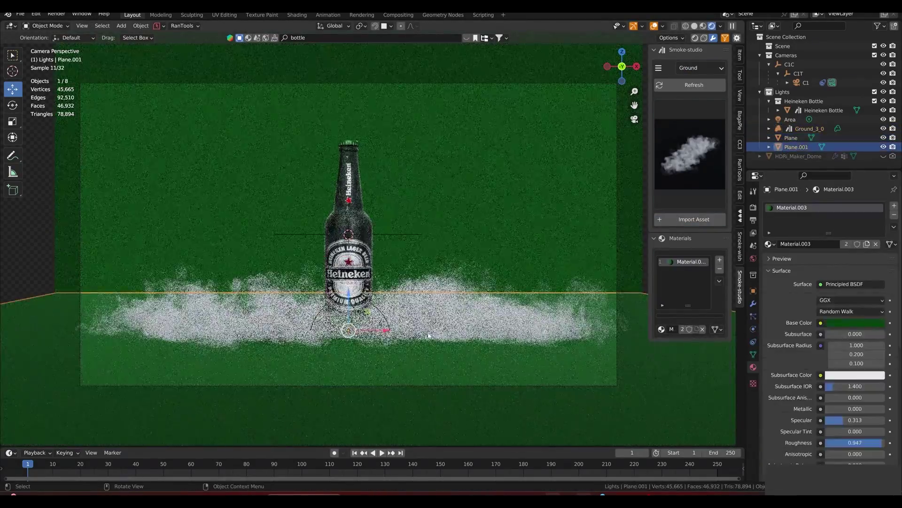
click(690, 154)
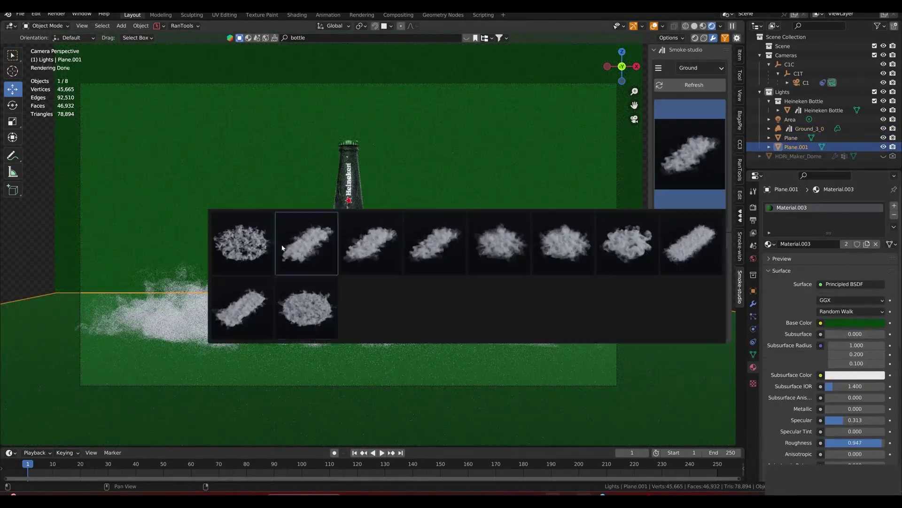